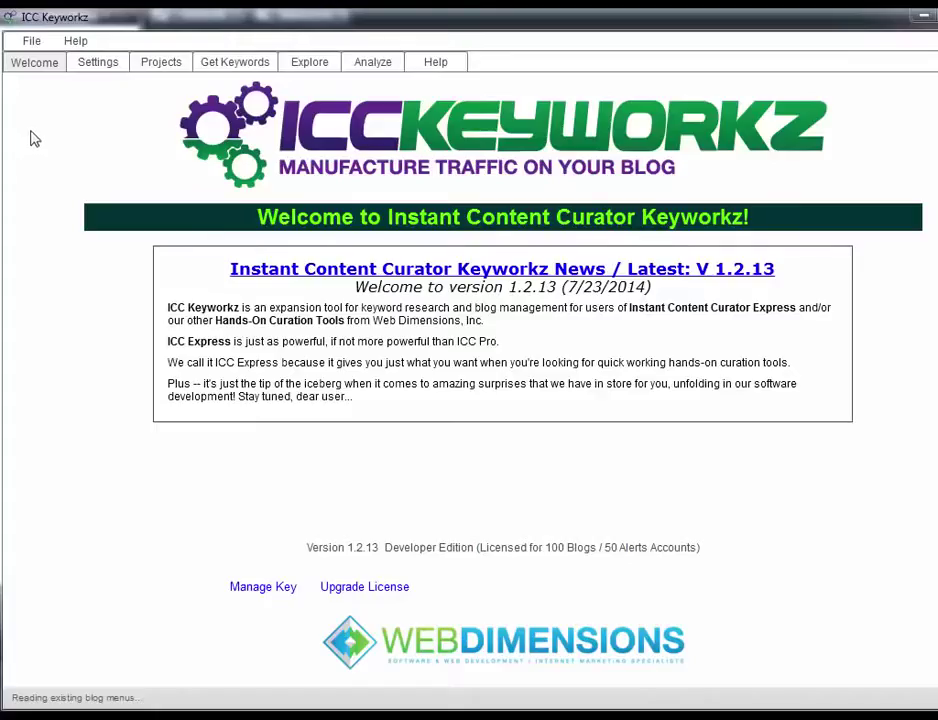
- Tour the Settings, Projects, Get Keywords, Explore, Analyze and Help tabs
{"action": "left_click", "coordinate": [101, 66]}
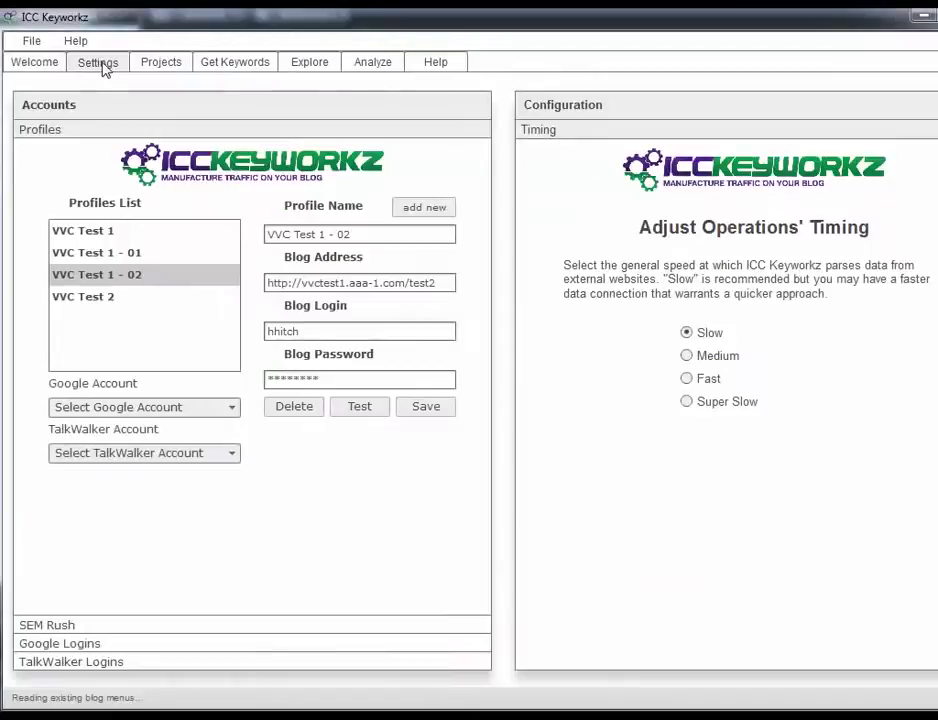
{"action": "left_click", "coordinate": [157, 68]}
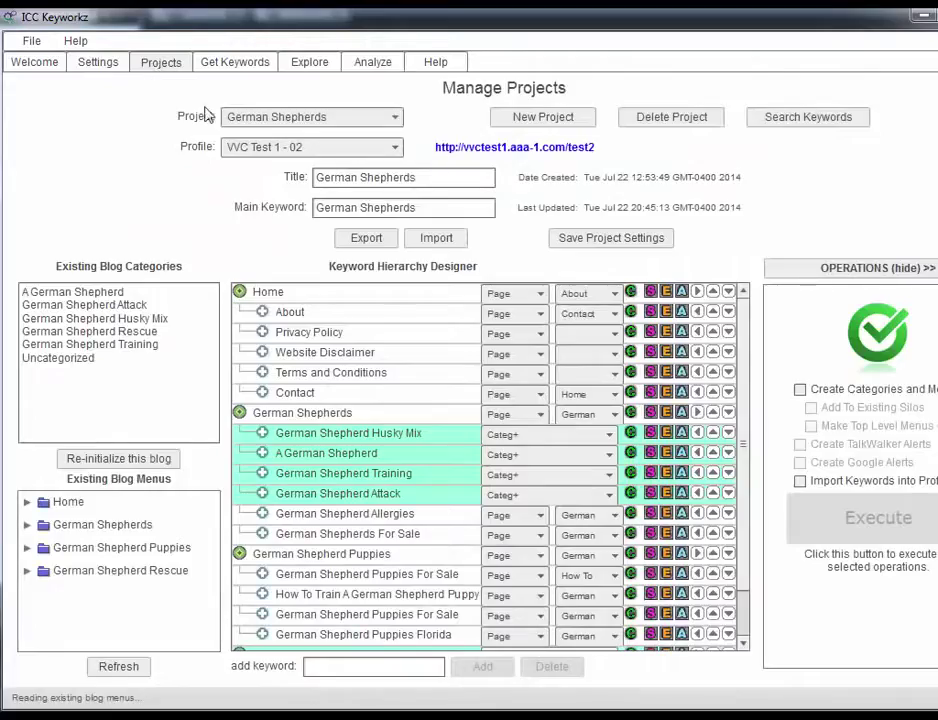
{"action": "left_click", "coordinate": [258, 70]}
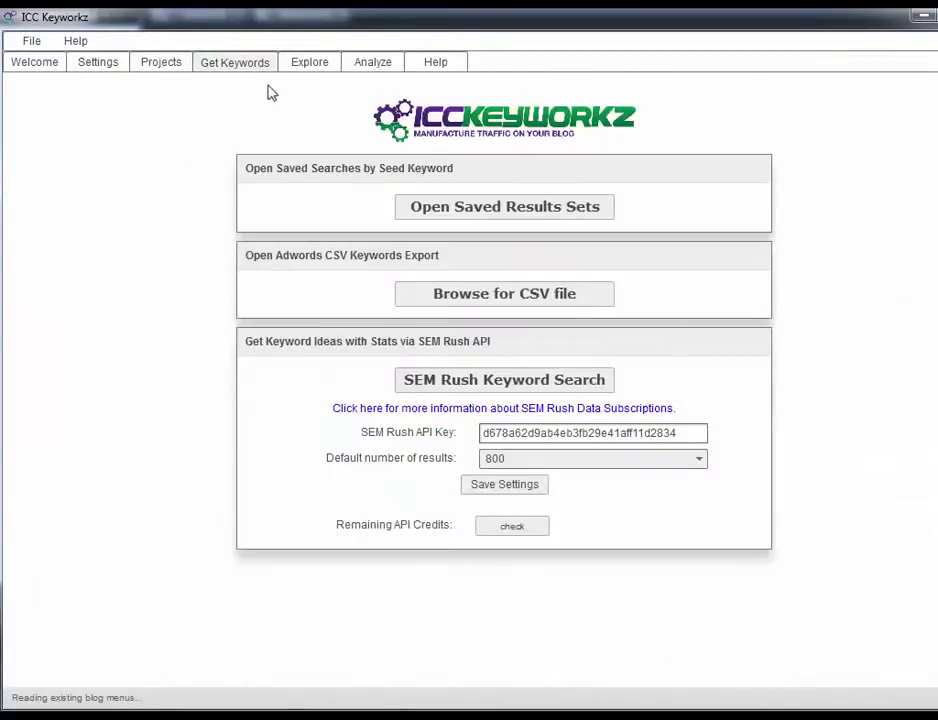
{"action": "left_click", "coordinate": [314, 72]}
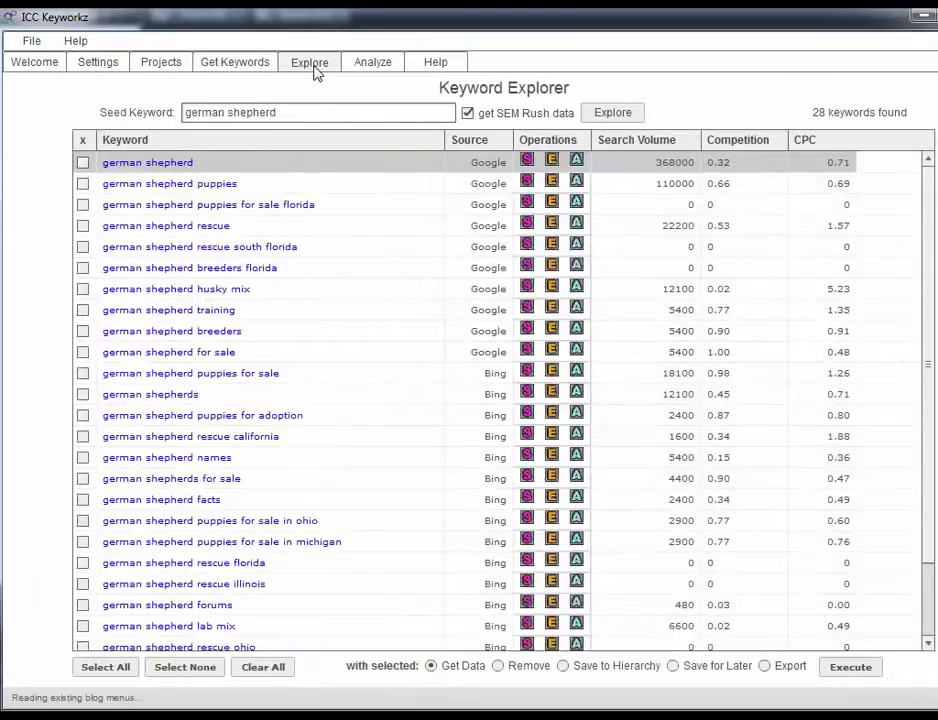
{"action": "left_click", "coordinate": [377, 70]}
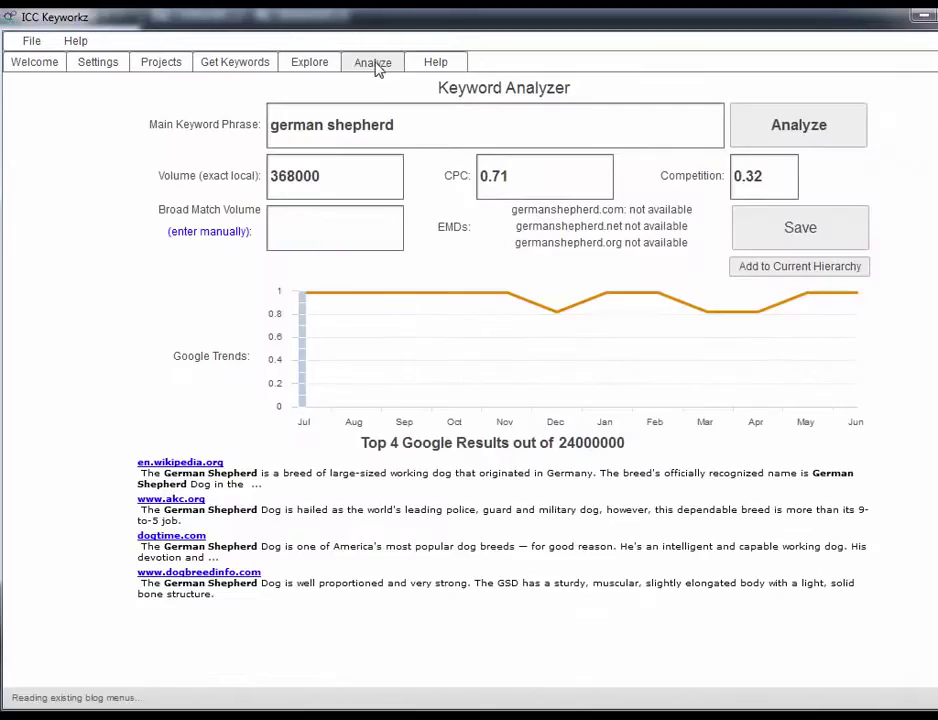
{"action": "left_click", "coordinate": [428, 67]}
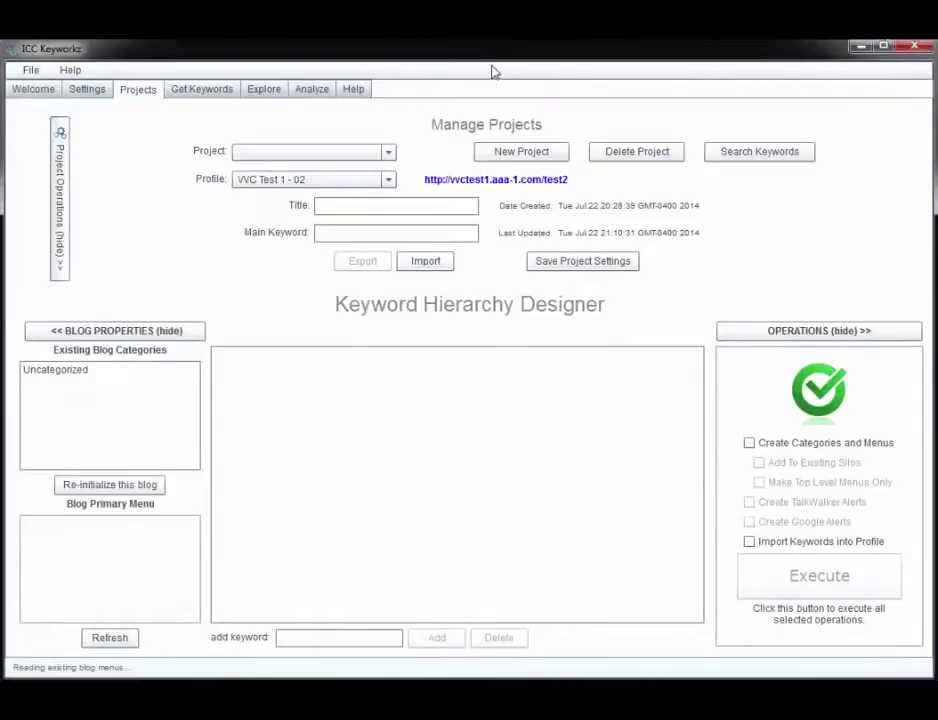
- Create and save a new project titled 'German Shepherd'
{"action": "left_click", "coordinate": [521, 151]}
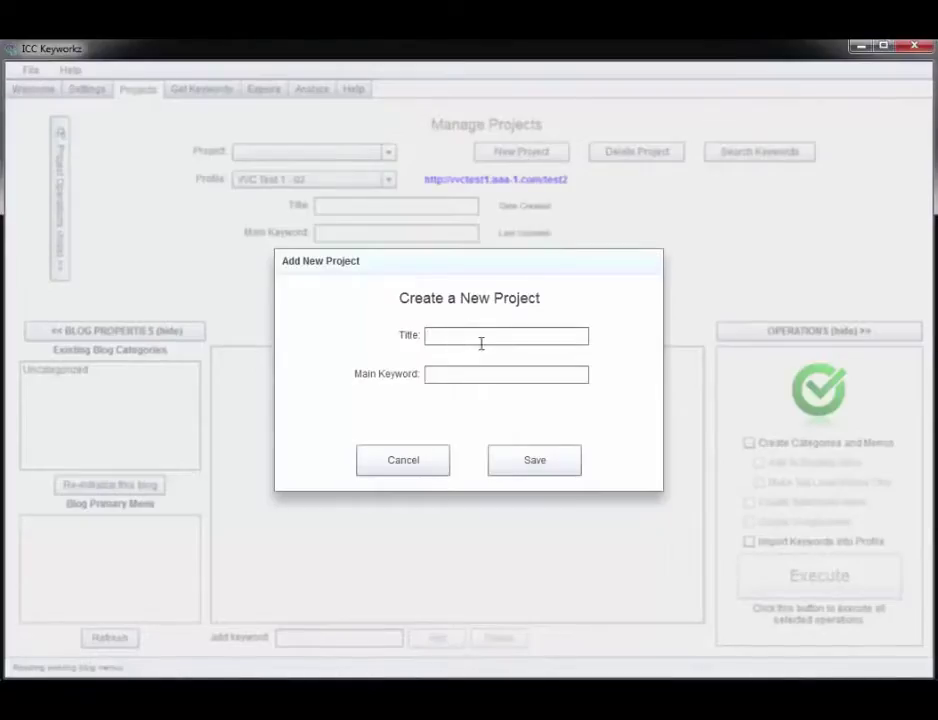
{"action": "type", "text": "German"}
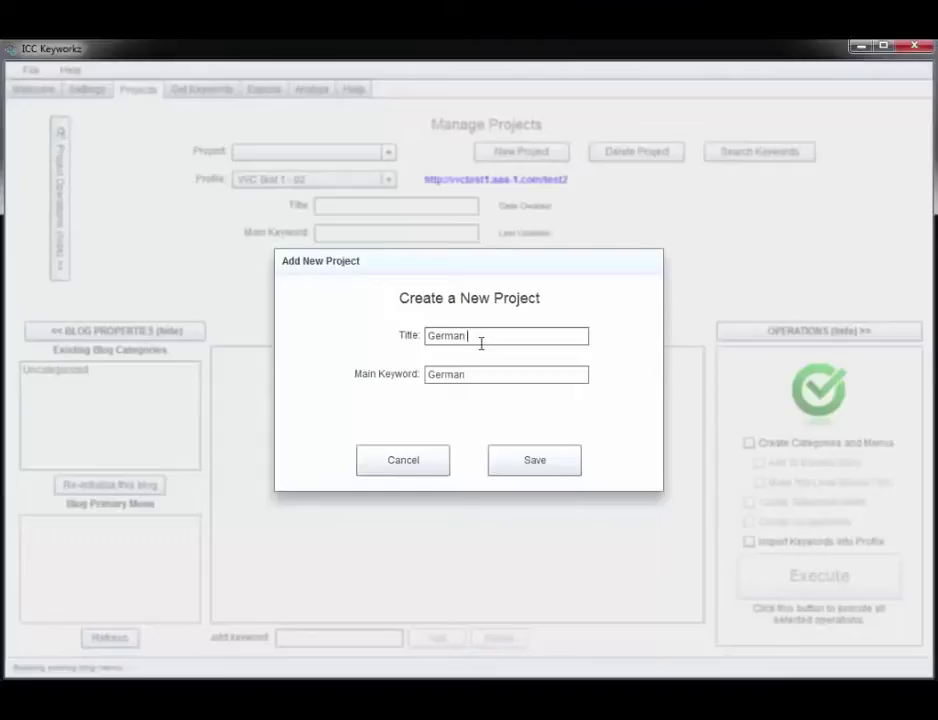
{"action": "type", "text": " Shepherd"}
{"action": "left_click", "coordinate": [523, 462]}
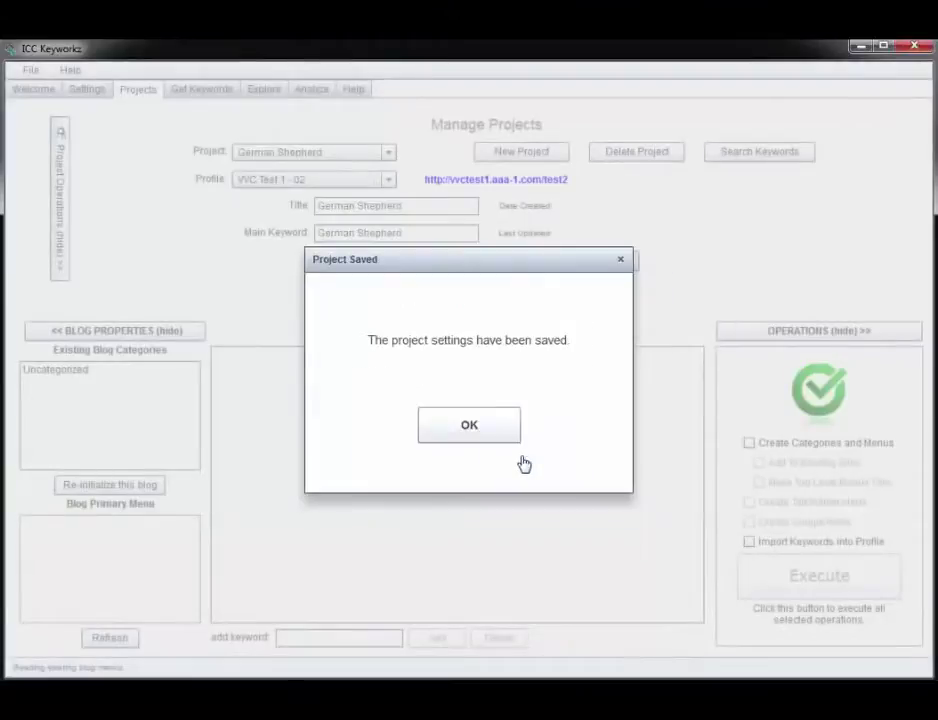
{"action": "left_click", "coordinate": [464, 430]}
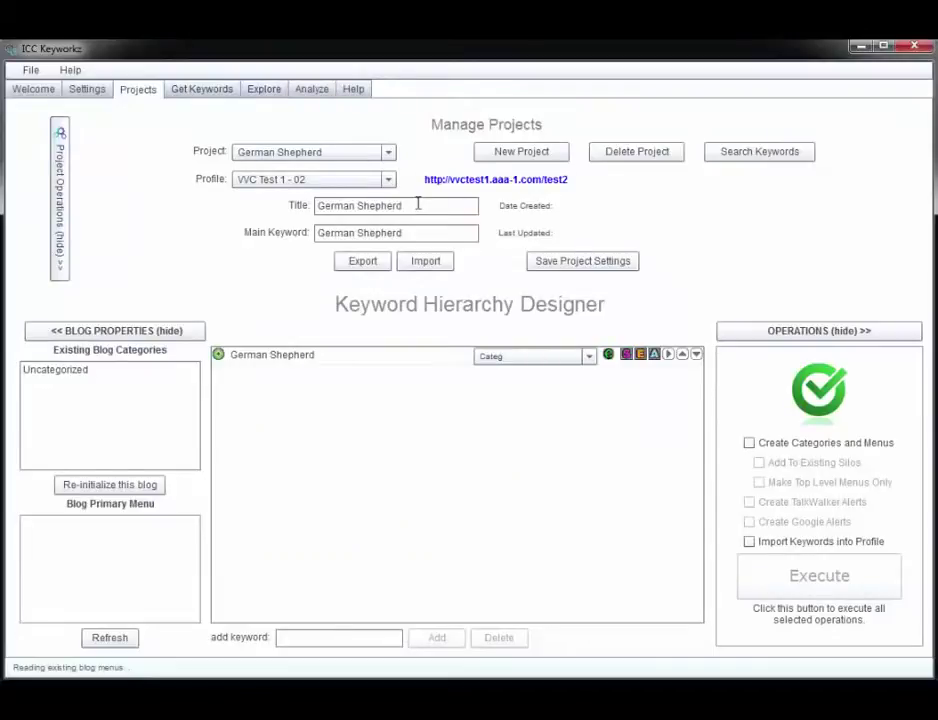
- Explore keyword ideas for seed keyword 'German Shepherd' with SEM Rush data enabled
{"action": "left_click_drag", "start_coordinate": [418, 203], "coordinate": [296, 201]}
{"action": "key", "text": "ctrl+c"}
{"action": "left_click", "coordinate": [270, 92]}
{"action": "left_click", "coordinate": [299, 133]}
{"action": "key", "text": "ctrl+v"}
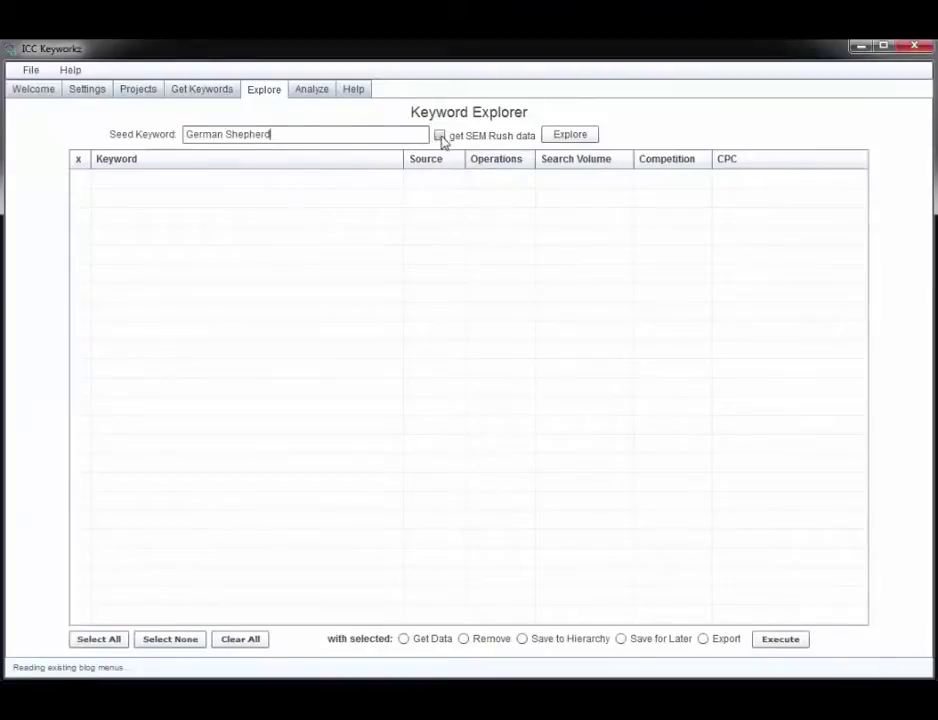
{"action": "left_click", "coordinate": [440, 135]}
{"action": "left_click", "coordinate": [570, 136]}
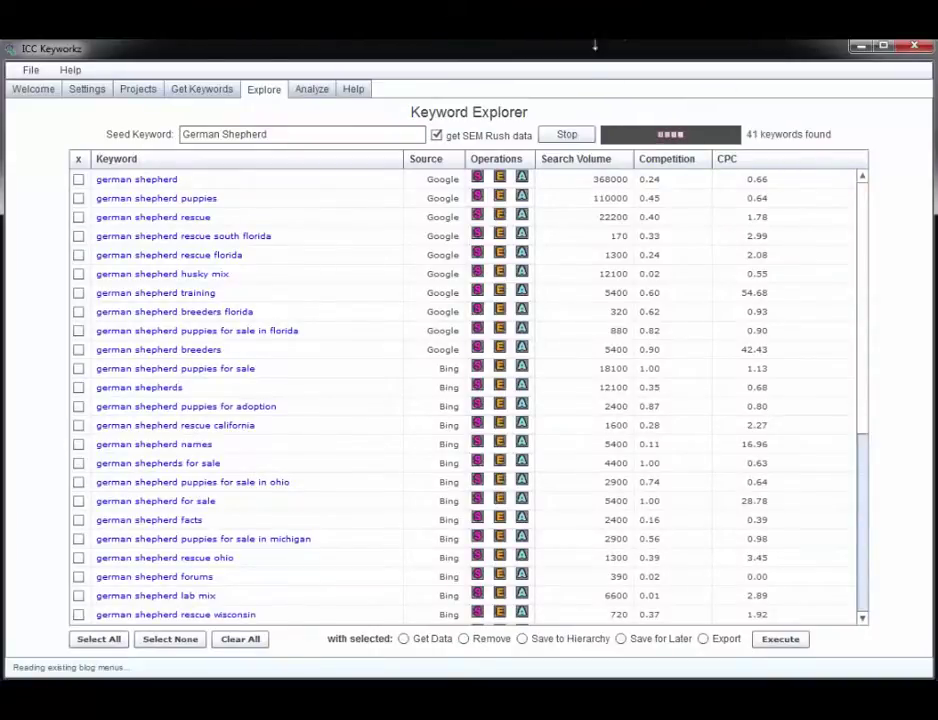
{"action": "left_click", "coordinate": [563, 136]}
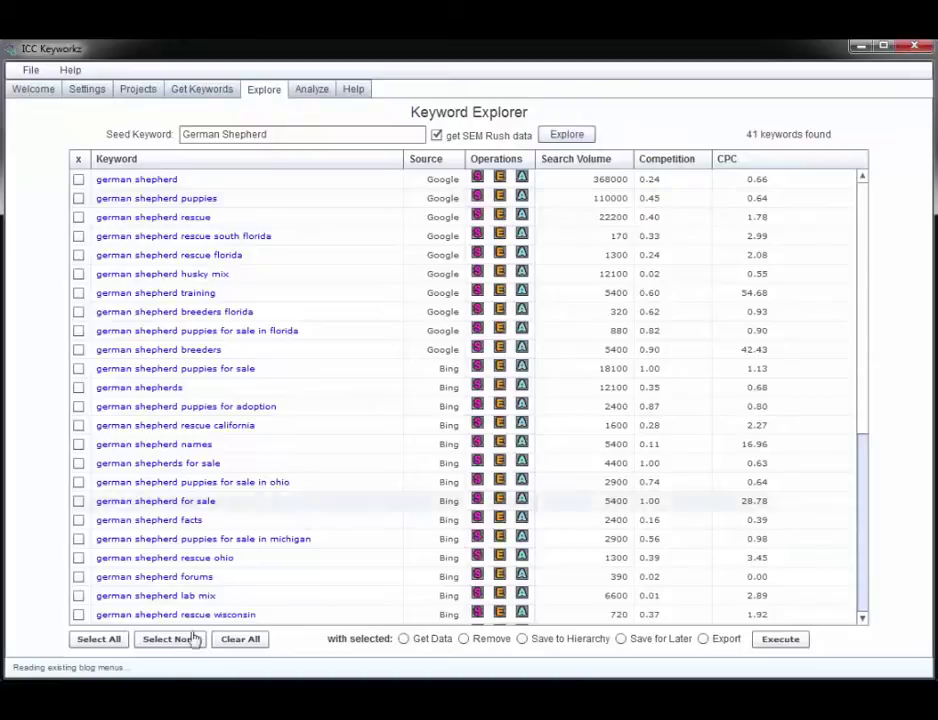
- Save all found keywords for later and view the saved keyword list
{"action": "left_click", "coordinate": [95, 640]}
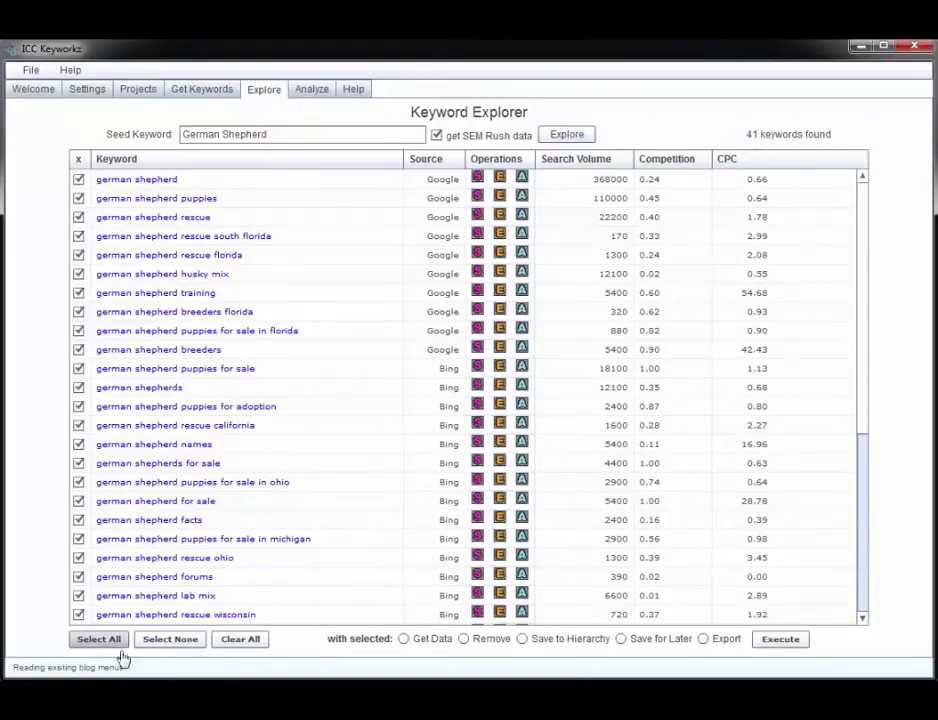
{"action": "left_click", "coordinate": [521, 639]}
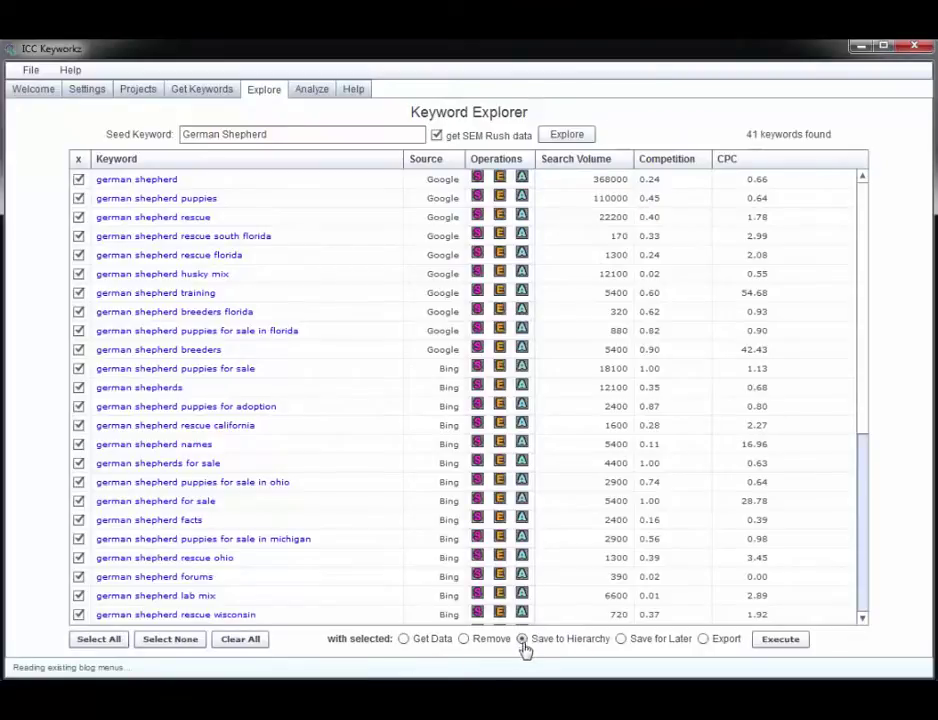
{"action": "left_click", "coordinate": [621, 640]}
{"action": "left_click", "coordinate": [779, 640]}
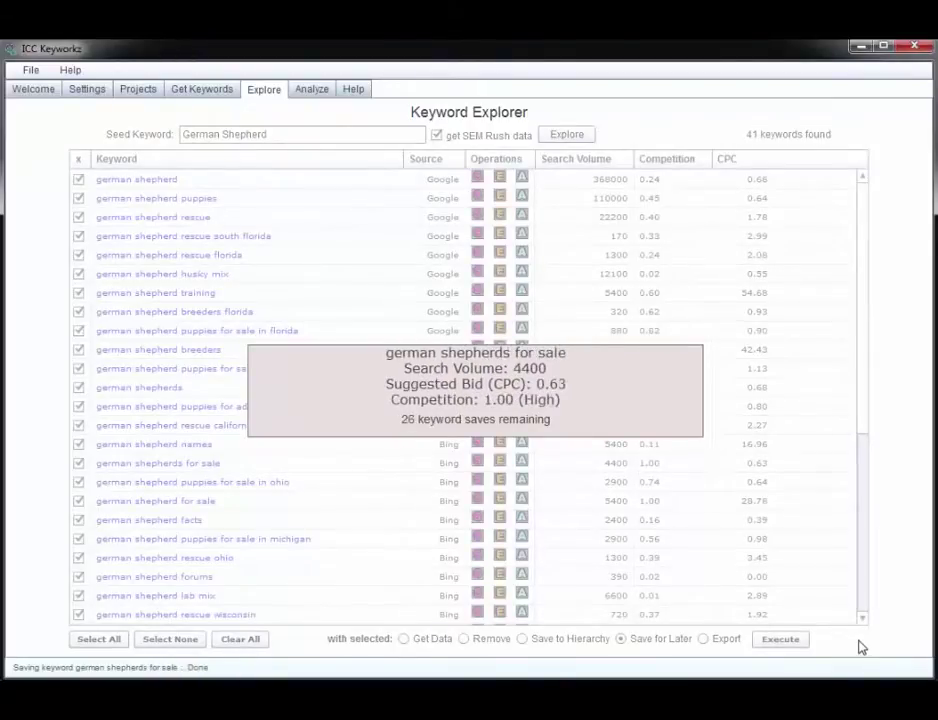
{"action": "left_click", "coordinate": [197, 91]}
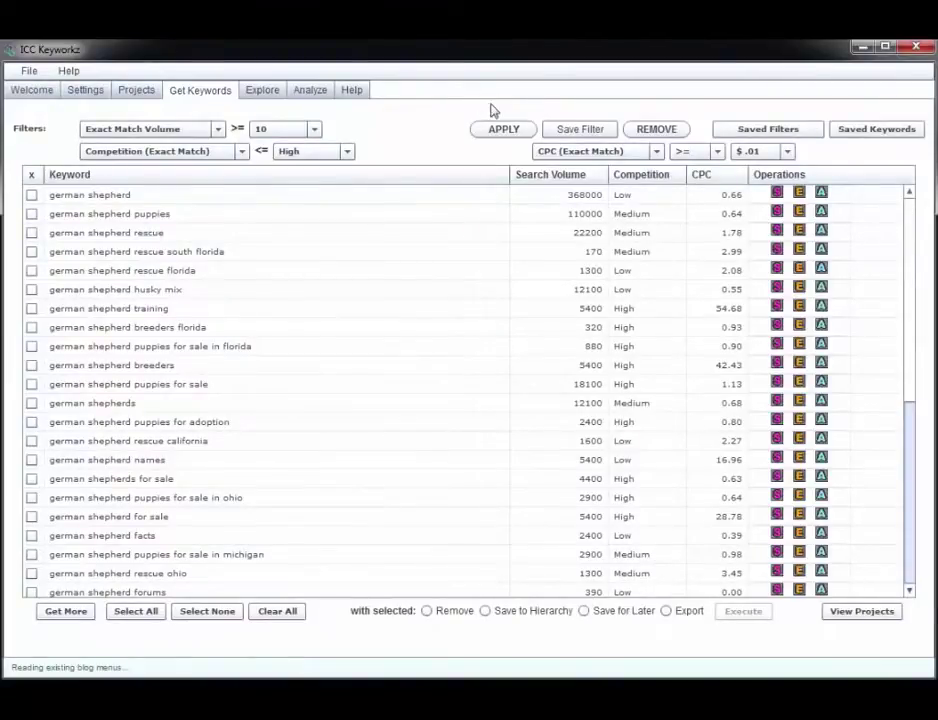
- Filter keywords to exact-match search volume of at least 1,000
{"action": "left_click", "coordinate": [270, 134]}
{"action": "scroll", "coordinate": [314, 160], "scroll_direction": "down", "scroll_amount": 5}
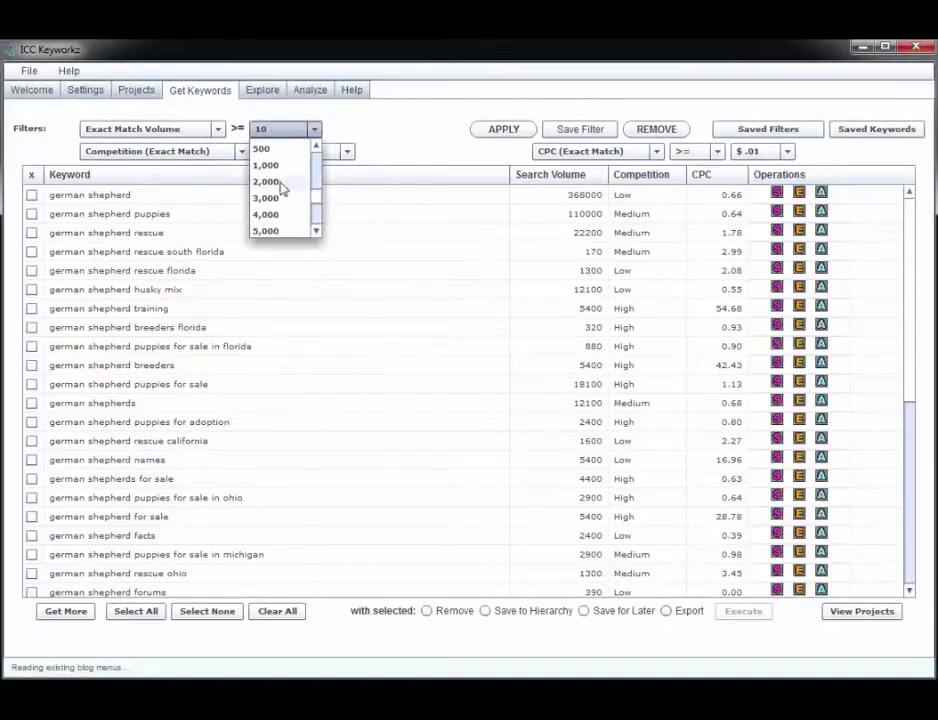
{"action": "left_click", "coordinate": [278, 167]}
{"action": "left_click", "coordinate": [494, 130]}
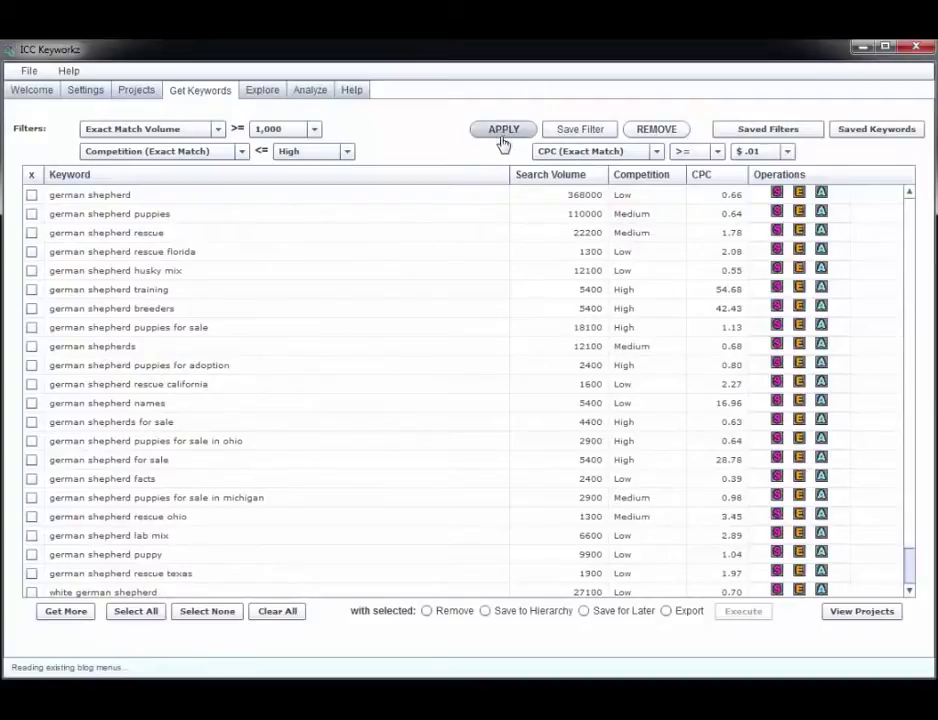
- Add a minimum CPC filter of $1.00
{"action": "left_click", "coordinate": [787, 152]}
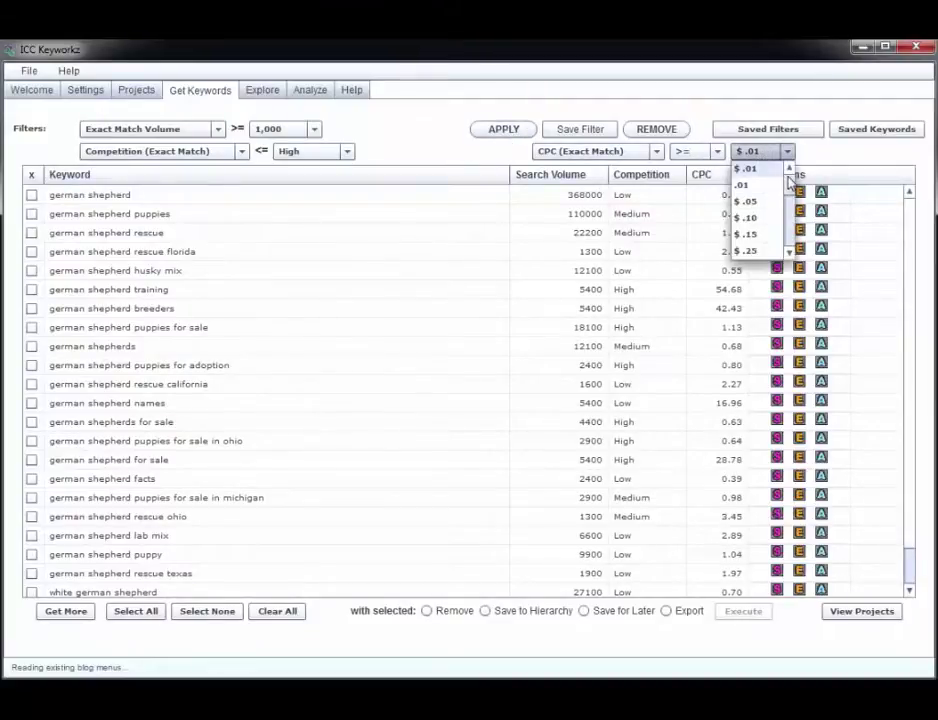
{"action": "scroll", "coordinate": [790, 205], "scroll_direction": "down", "scroll_amount": 1}
{"action": "scroll", "coordinate": [790, 205], "scroll_direction": "down", "scroll_amount": 1}
{"action": "left_click", "coordinate": [750, 183]}
{"action": "left_click", "coordinate": [506, 135]}
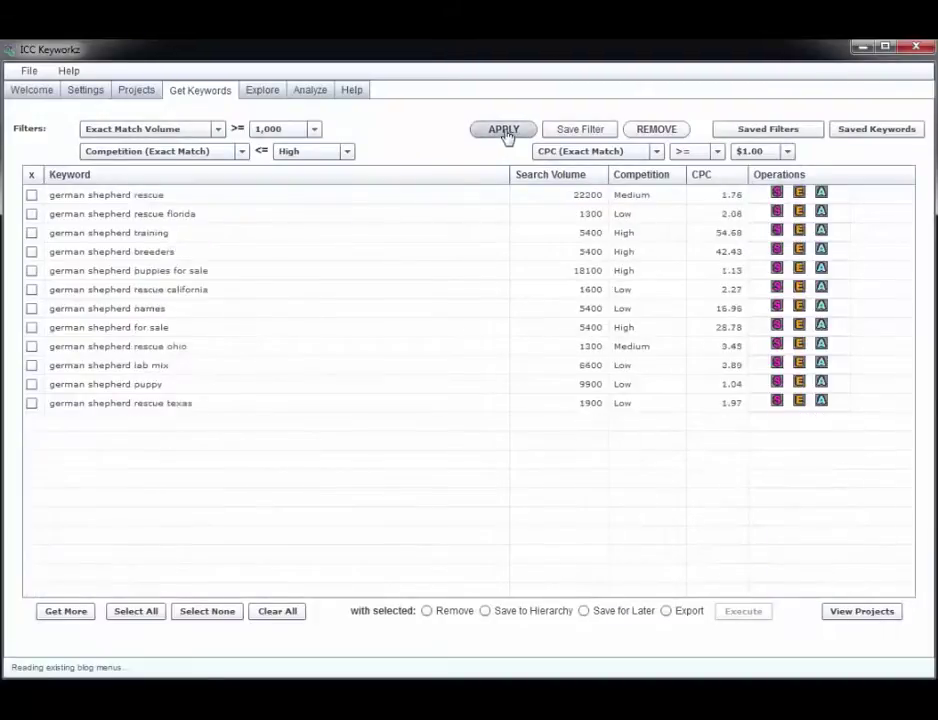
- Limit competition to Medium or lower and name the filter 'sv:1000+,comp<High,CPC>$1'
{"action": "left_click", "coordinate": [338, 157]}
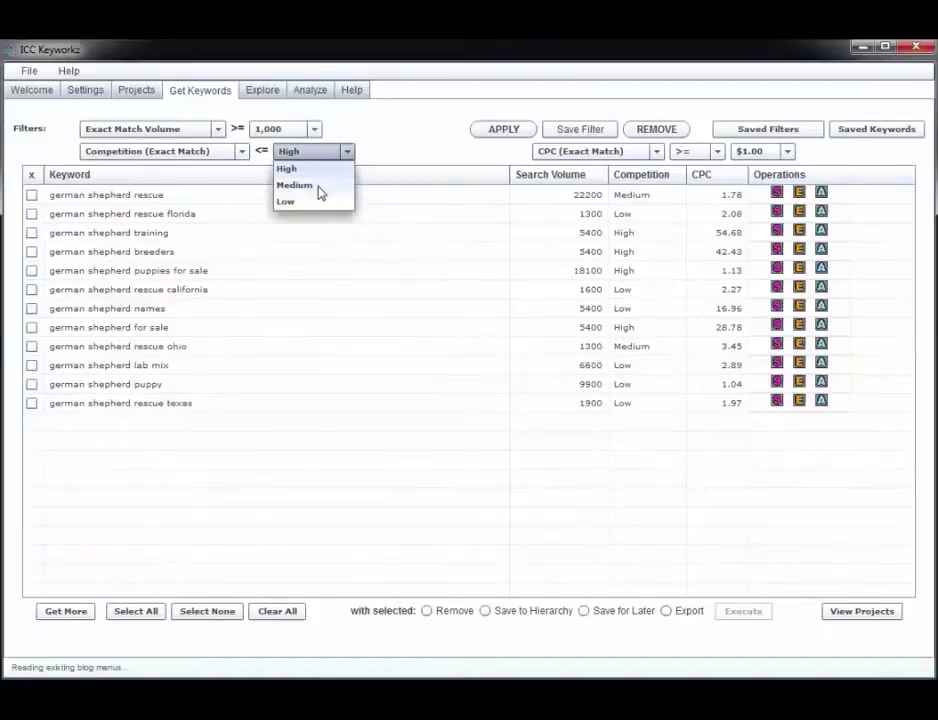
{"action": "left_click", "coordinate": [320, 189]}
{"action": "left_click", "coordinate": [505, 131]}
{"action": "left_click", "coordinate": [576, 131]}
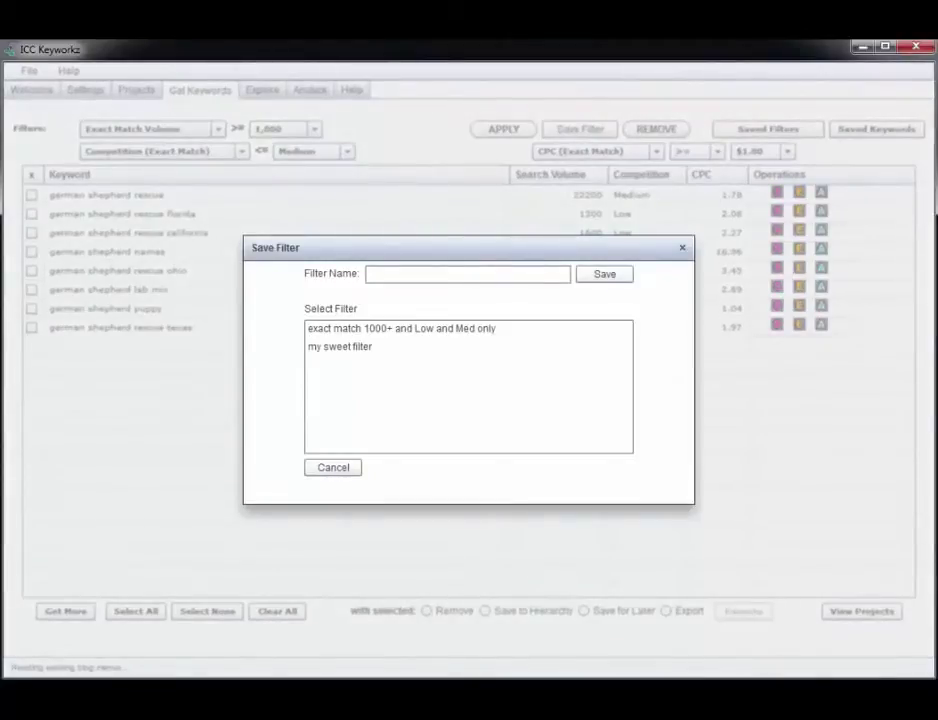
{"action": "type", "text": "sv:1000+,comp<High,CPC>$1"}
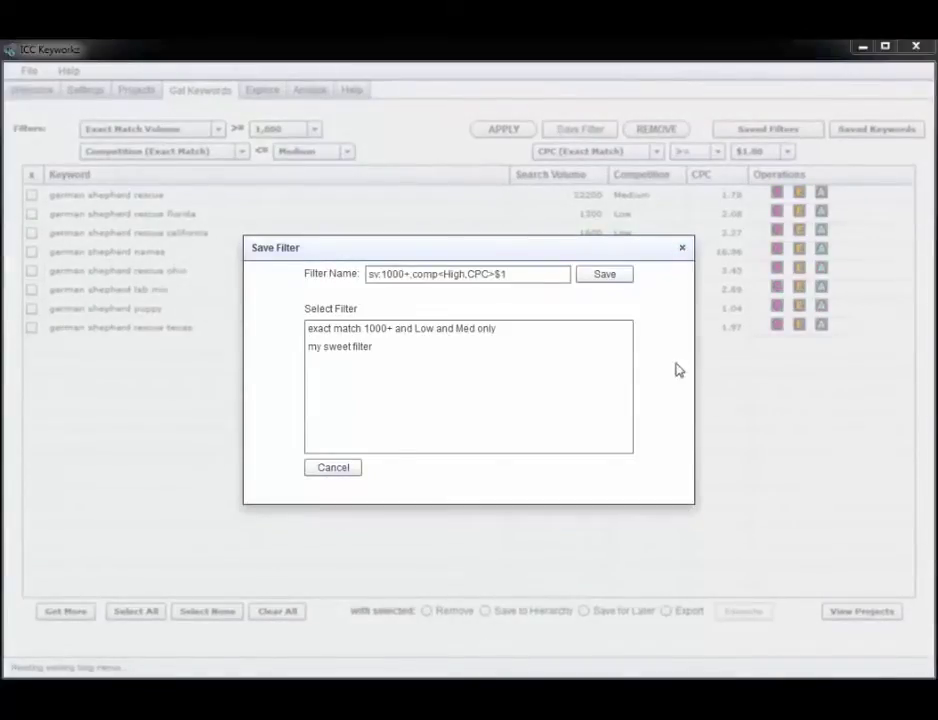
- Save the filter and add all filtered keywords to the German Shepherd hierarchy
{"action": "left_click", "coordinate": [602, 276]}
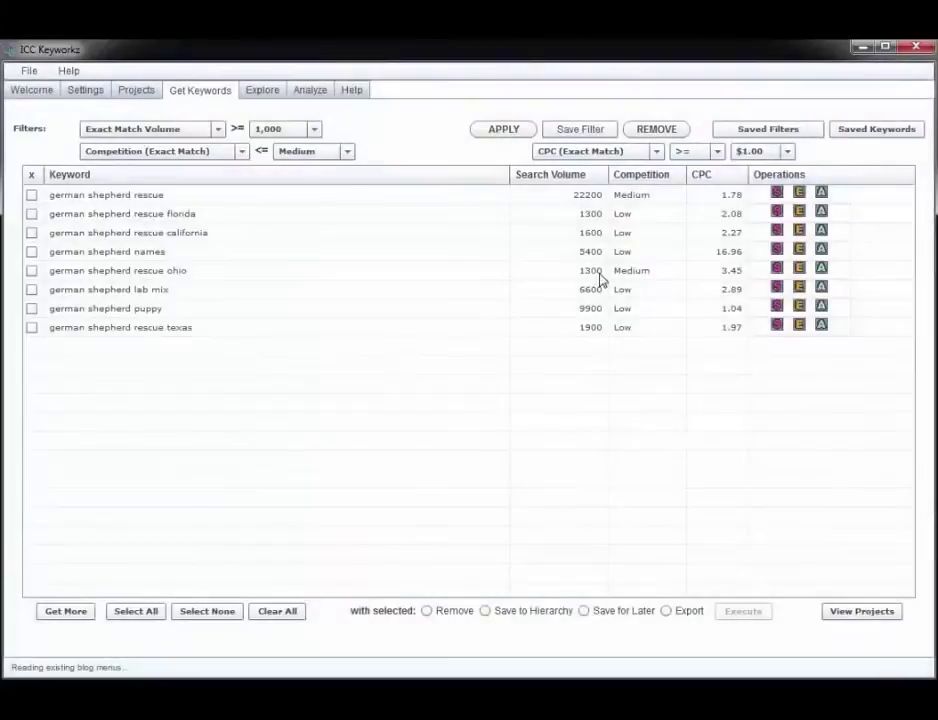
{"action": "left_click", "coordinate": [123, 619]}
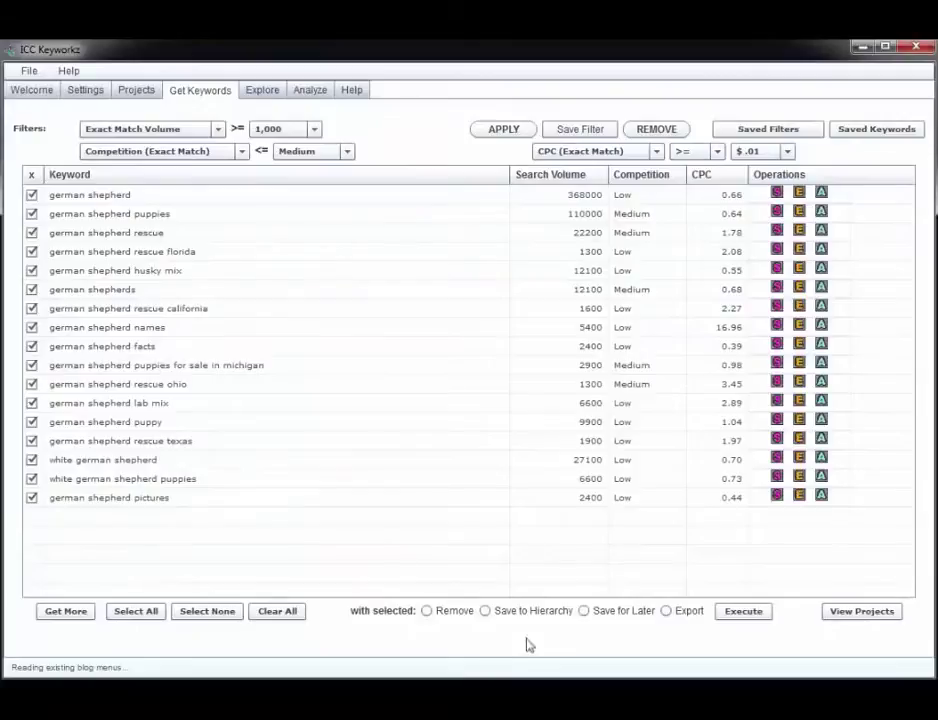
{"action": "left_click", "coordinate": [485, 611]}
{"action": "left_click", "coordinate": [738, 613]}
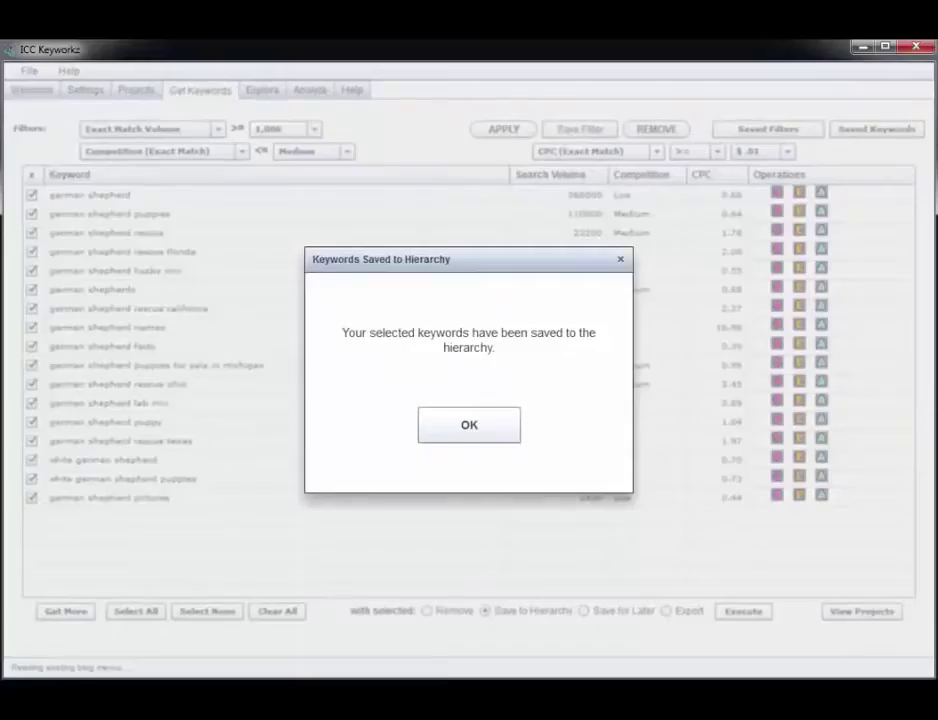
{"action": "left_click", "coordinate": [473, 433]}
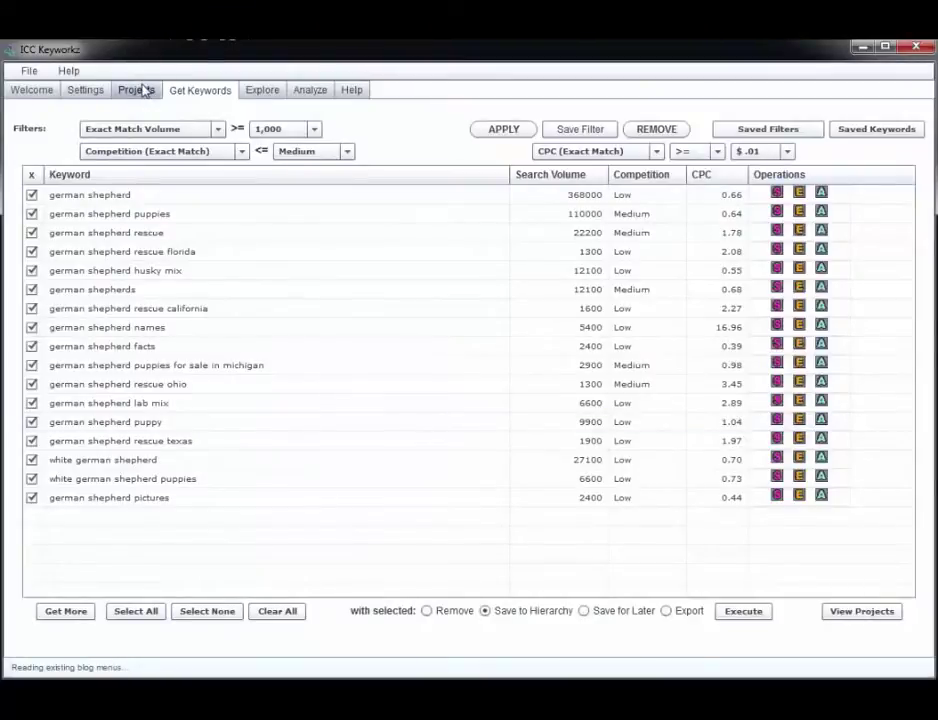
{"action": "left_click", "coordinate": [137, 90]}
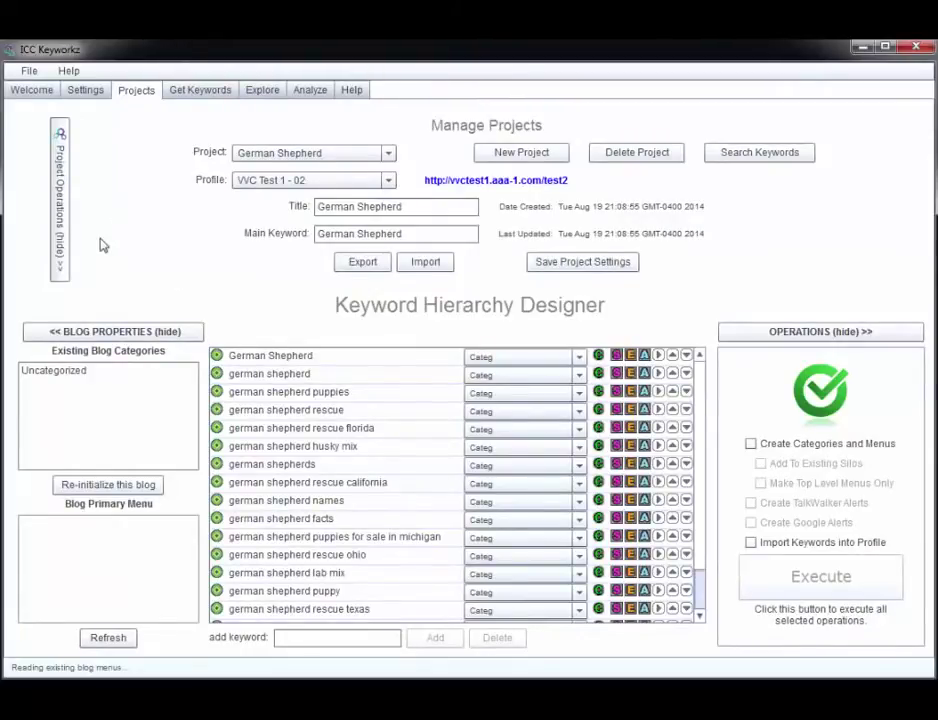
- Collapse the project operations, blog properties and operations panels, then restore project details
{"action": "left_click", "coordinate": [60, 229]}
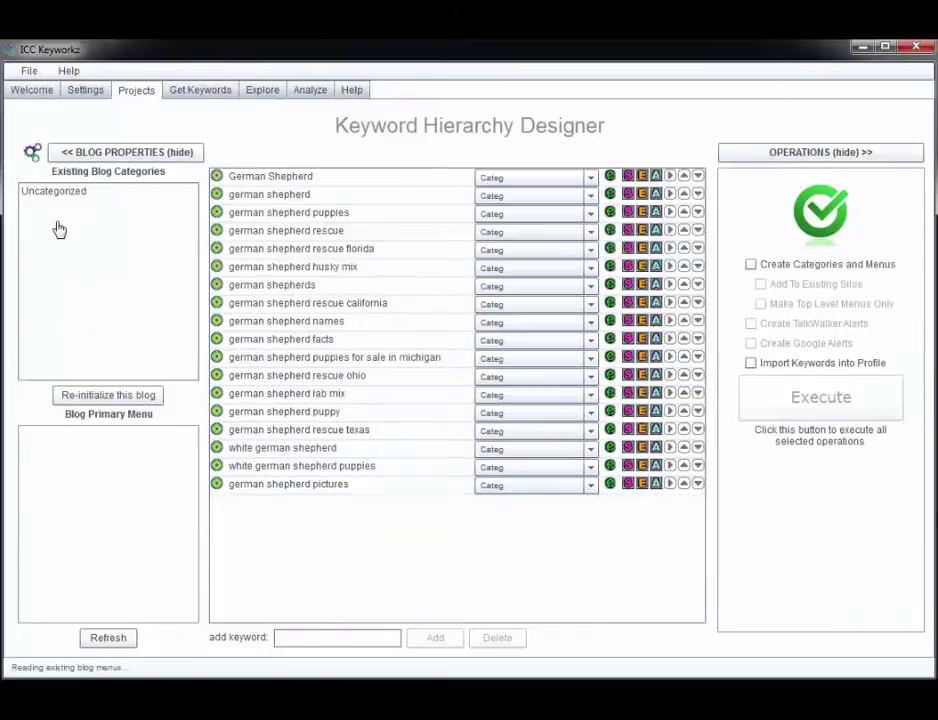
{"action": "left_click", "coordinate": [121, 155]}
{"action": "left_click", "coordinate": [819, 155]}
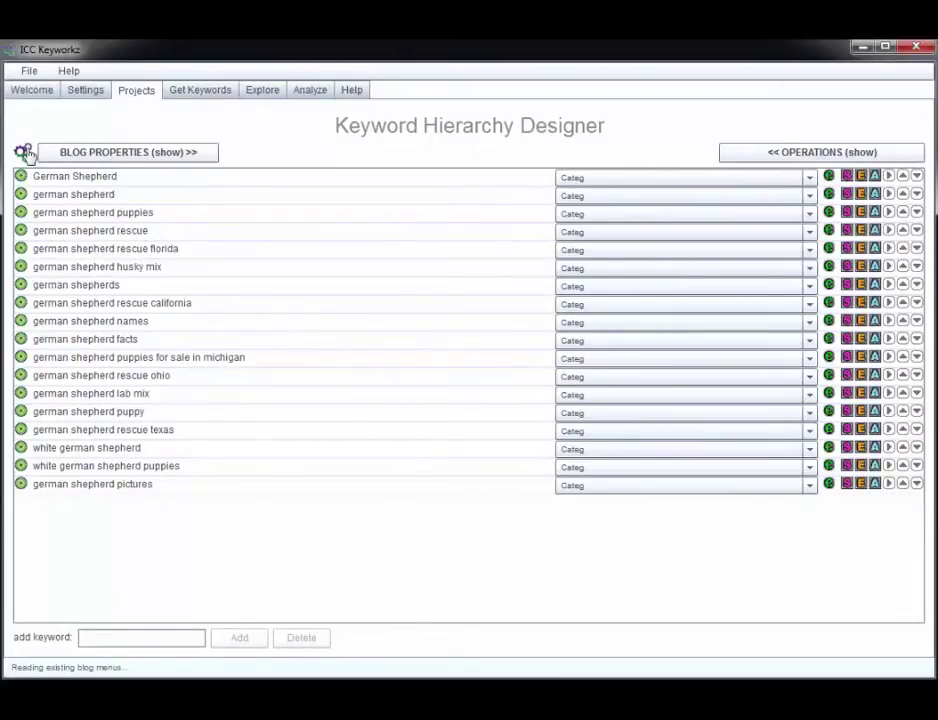
{"action": "left_click", "coordinate": [23, 152]}
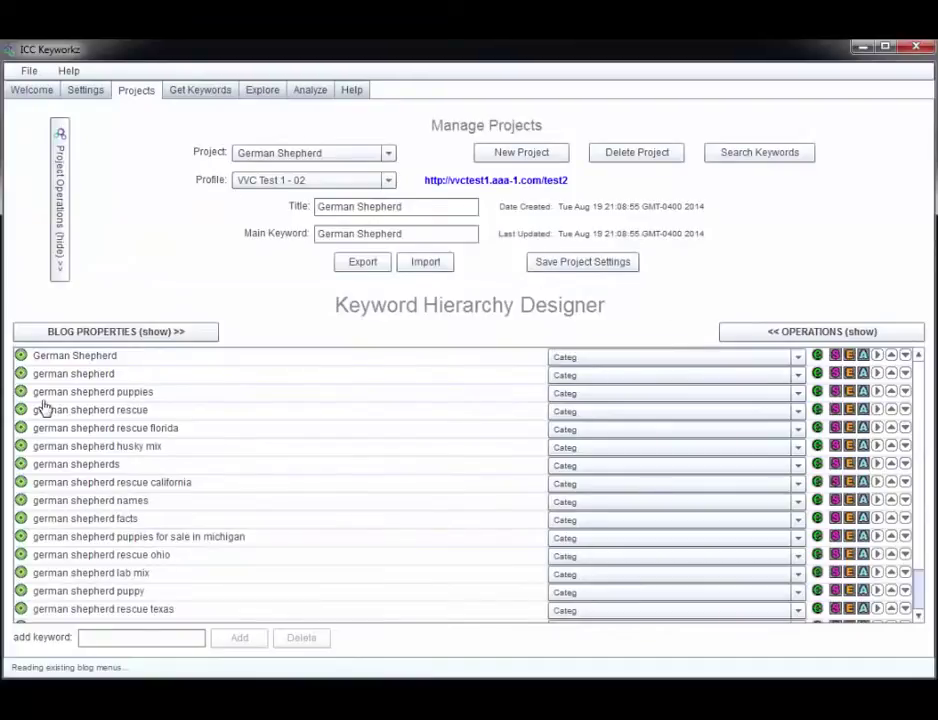
- Nest German Shepherd Rescue Ohio, Texas and California under German Shepherd Rescue, then open Browse Videos
{"action": "left_click", "coordinate": [877, 446]}
{"action": "left_click", "coordinate": [877, 447]}
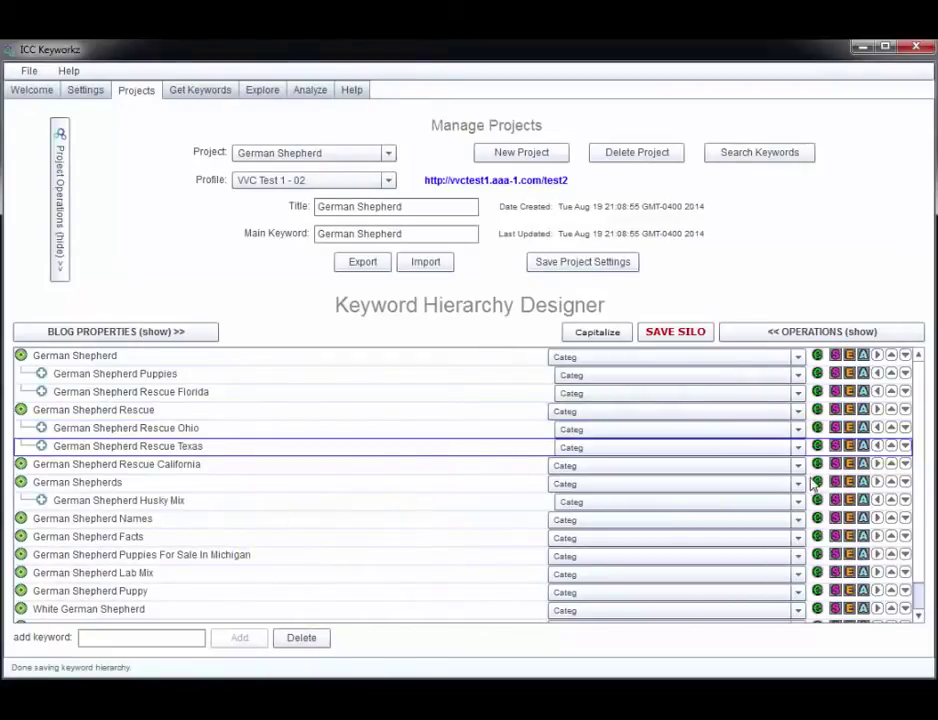
{"action": "left_click", "coordinate": [877, 464]}
{"action": "left_click", "coordinate": [877, 464]}
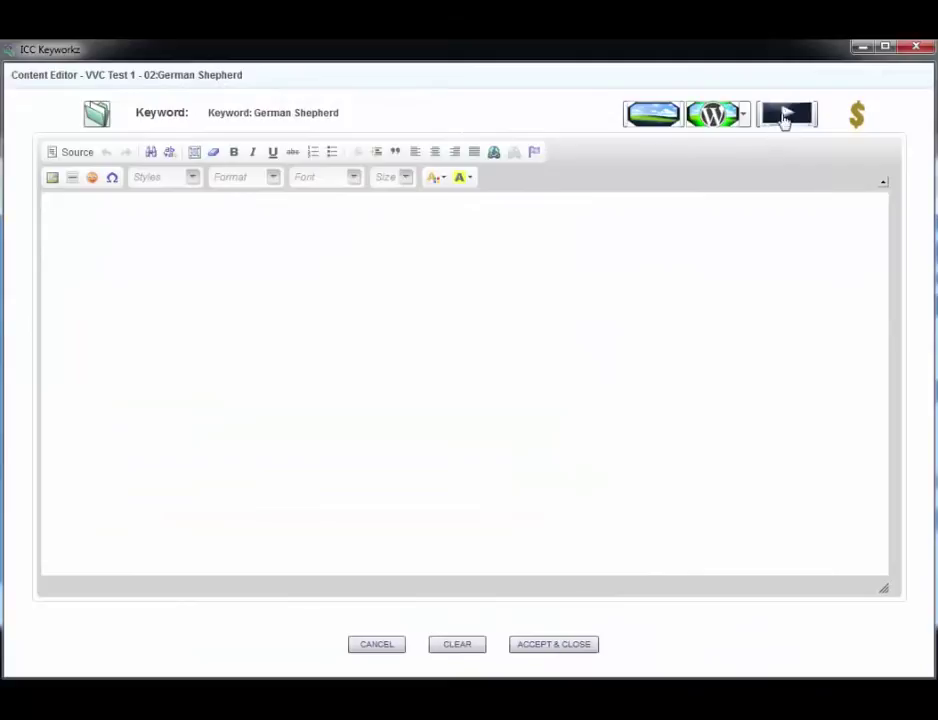
{"action": "left_click", "coordinate": [786, 116]}
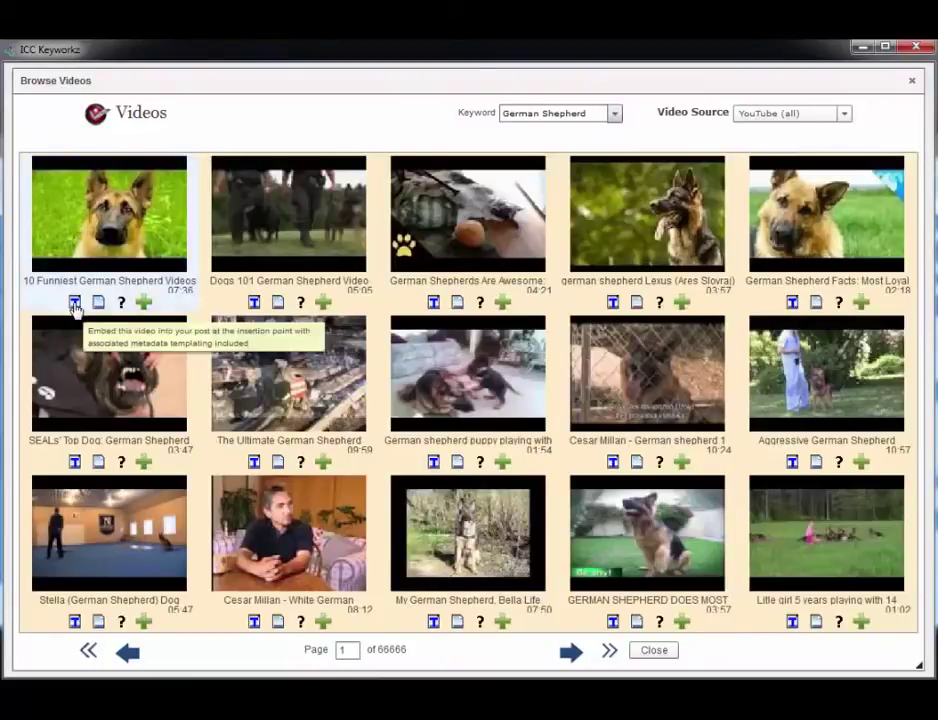
- Embed the first German Shepherd YouTube video into the post
{"action": "left_click", "coordinate": [74, 303]}
{"action": "left_click", "coordinate": [469, 394]}
{"action": "left_click", "coordinate": [654, 650]}
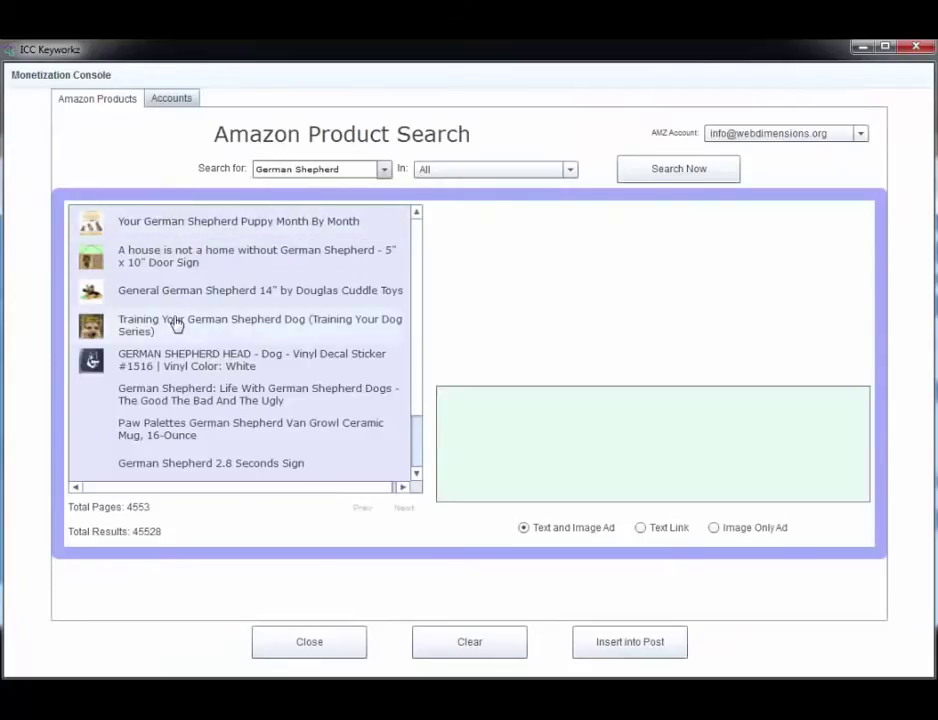
- Insert the Training Your German Shepherd Dog Amazon ad, remove the stray line, and save
{"action": "left_click", "coordinate": [174, 324]}
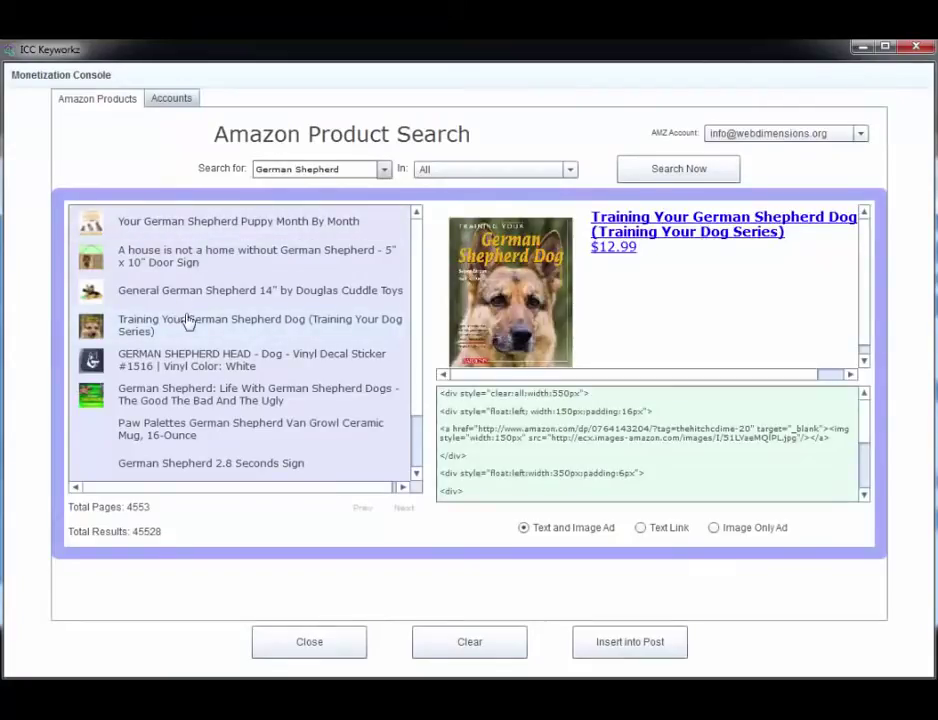
{"action": "left_click", "coordinate": [309, 641]}
{"action": "left_click_drag", "start_coordinate": [69, 318], "coordinate": [51, 291]}
{"action": "key", "text": "BackSpace"}
{"action": "left_click", "coordinate": [553, 644]}
{"action": "left_click", "coordinate": [476, 428]}
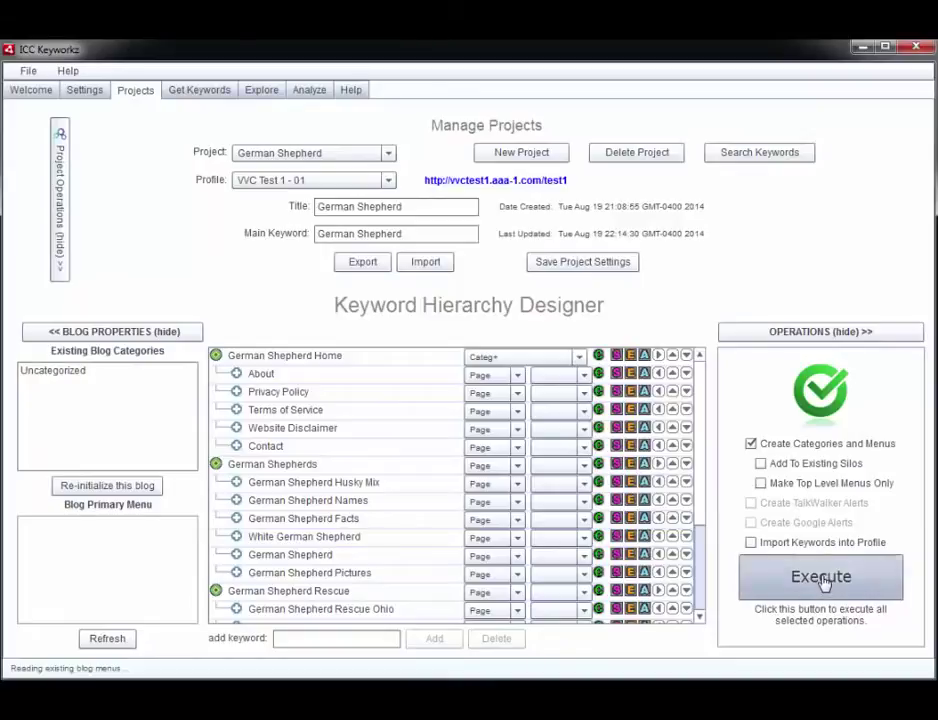
- Run Create Categories and Menus for the blog, then open the live blog
{"action": "left_click", "coordinate": [822, 580]}
{"action": "left_click", "coordinate": [541, 428]}
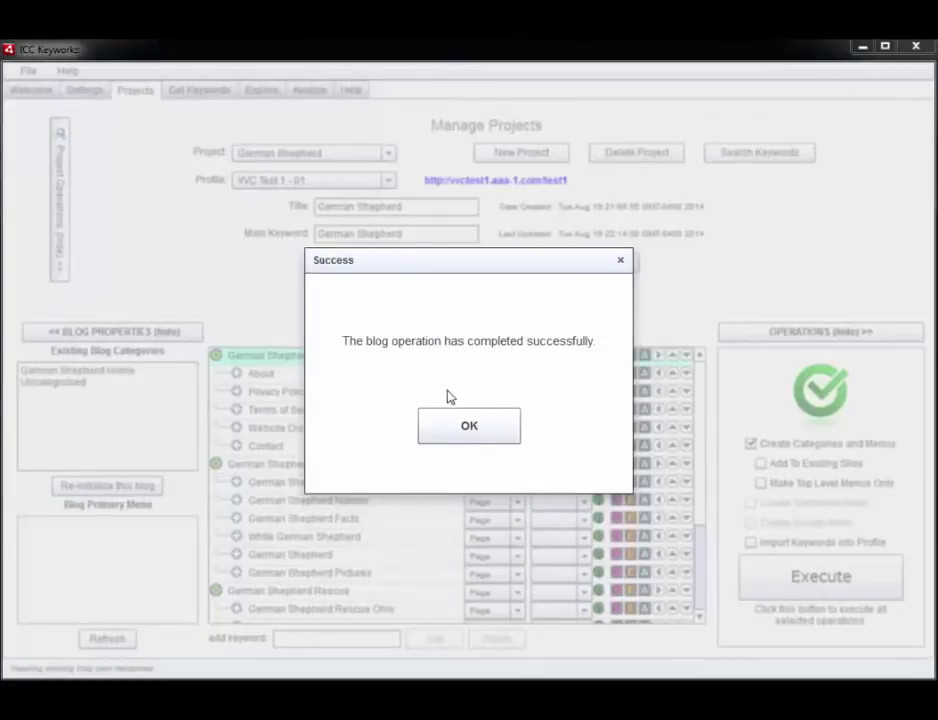
{"action": "left_click", "coordinate": [448, 428]}
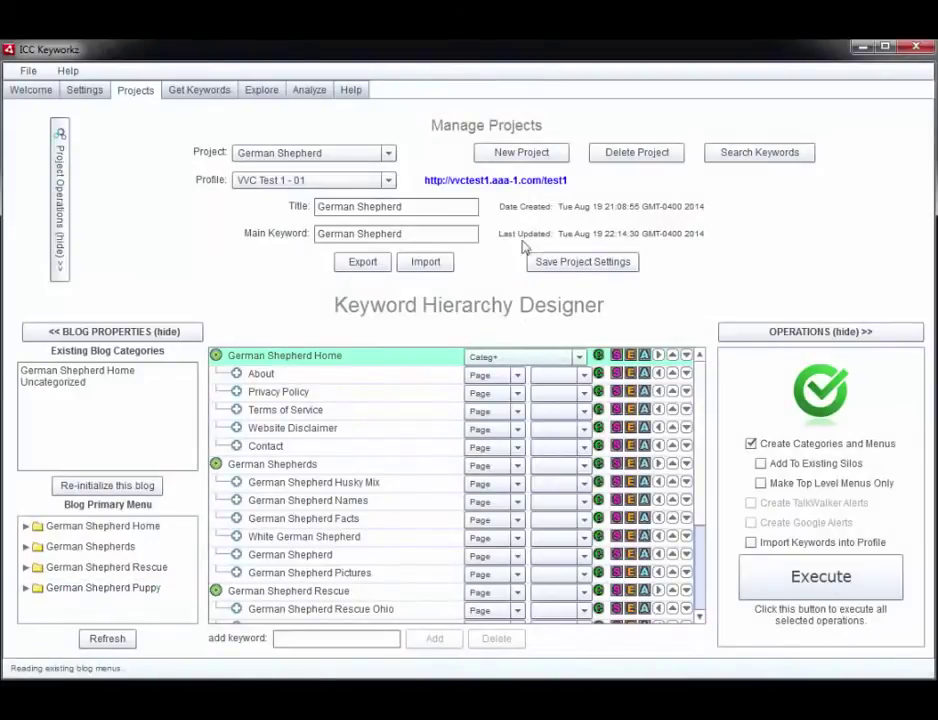
{"action": "left_click", "coordinate": [511, 184]}
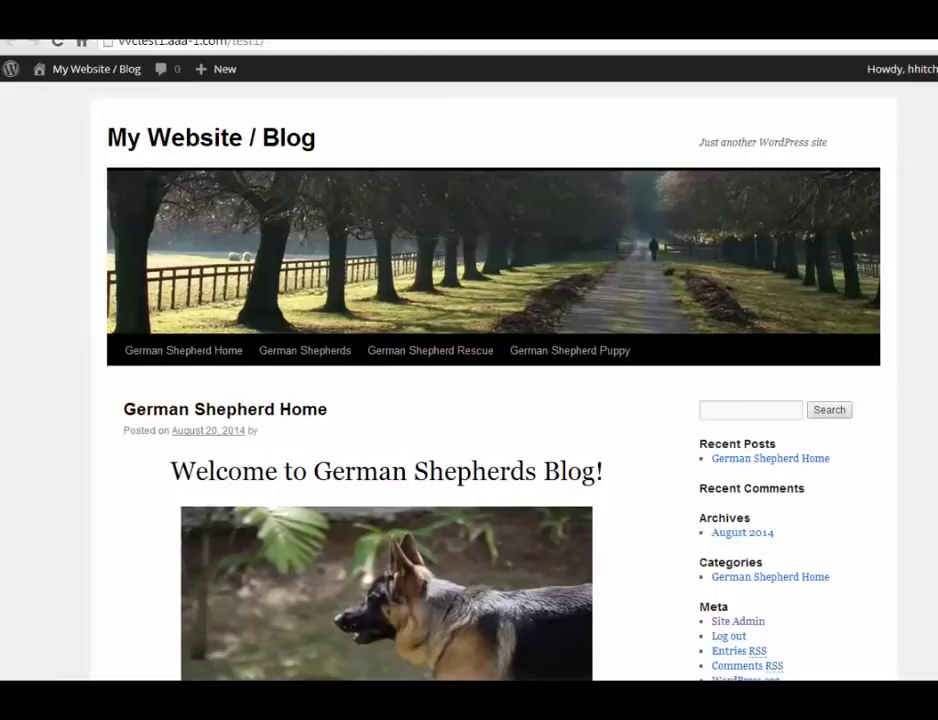
- Browse to the German Shepherd Rescue Ohio page via the menu and scroll through it
{"action": "scroll", "coordinate": [480, 300], "scroll_direction": "down", "scroll_amount": 3}
{"action": "scroll", "coordinate": [480, 300], "scroll_direction": "up", "scroll_amount": 2}
{"action": "mouse_move", "coordinate": [480, 295]}
{"action": "left_click", "coordinate": [431, 329]}
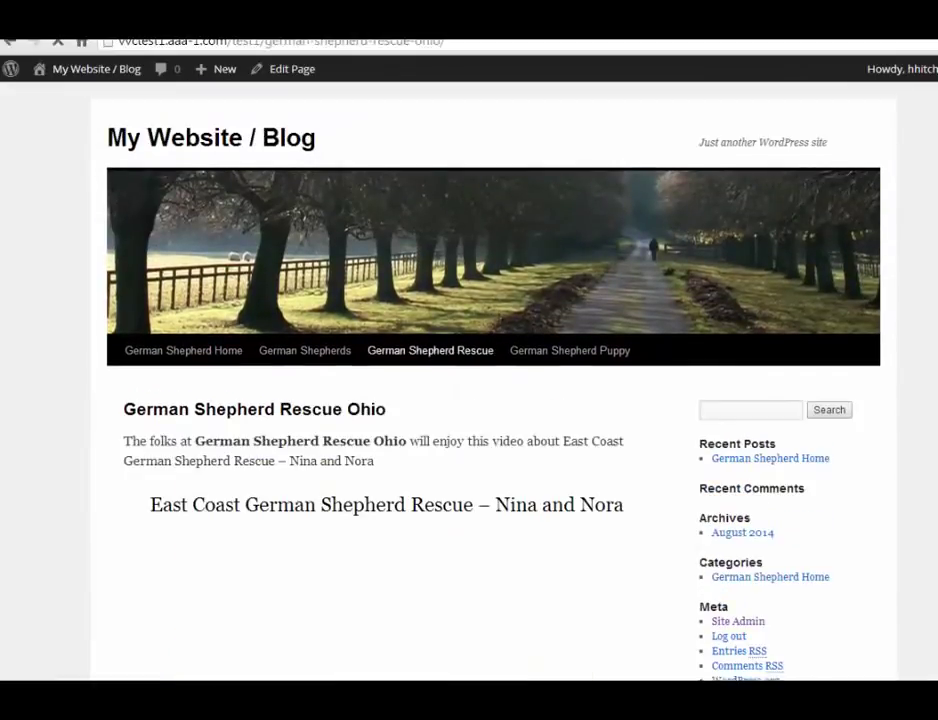
{"action": "scroll", "coordinate": [480, 380], "scroll_direction": "down", "scroll_amount": 5}
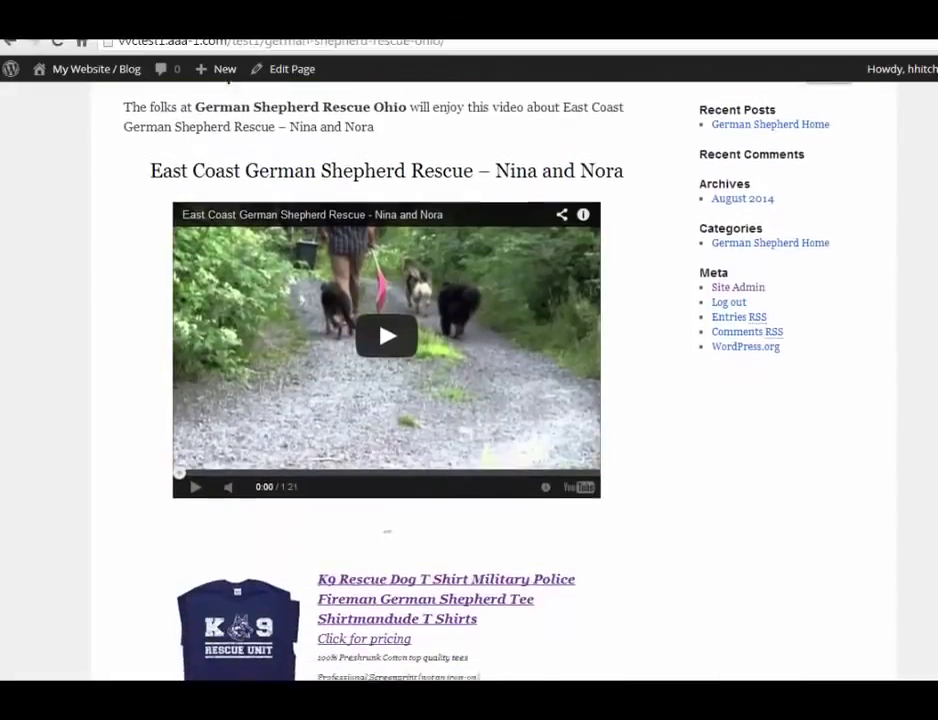
{"action": "scroll", "coordinate": [387, 372], "scroll_direction": "down", "scroll_amount": 1}
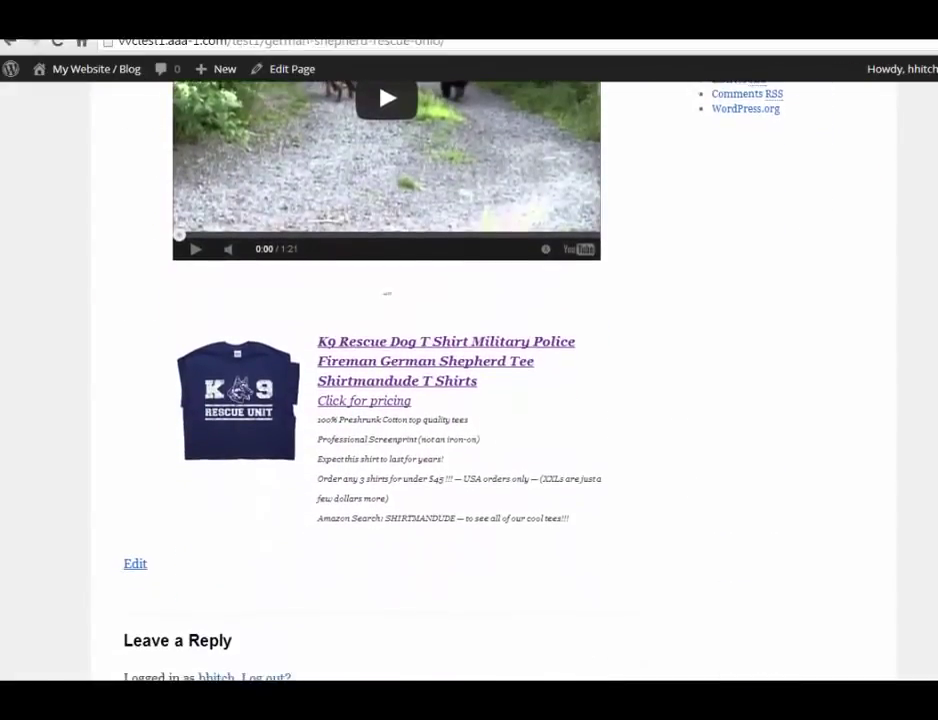
{"action": "scroll", "coordinate": [603, 326], "scroll_direction": "up", "scroll_amount": 6}
- View the German Shepherd Puppies For Sale In Michigan page and open its Royal Canin ad
{"action": "mouse_move", "coordinate": [582, 360]}
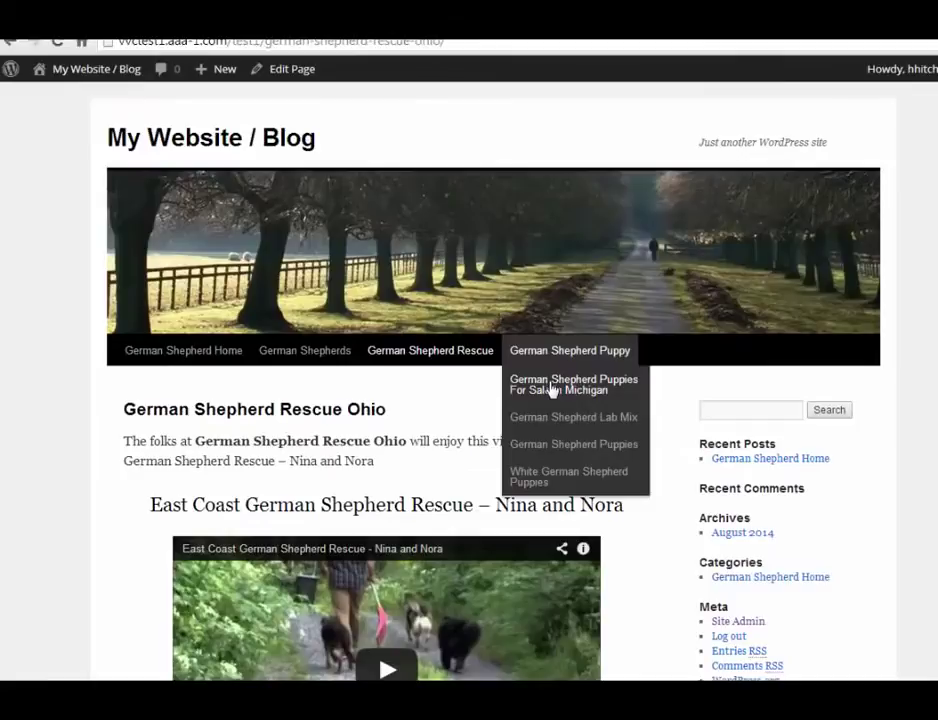
{"action": "left_click", "coordinate": [551, 389]}
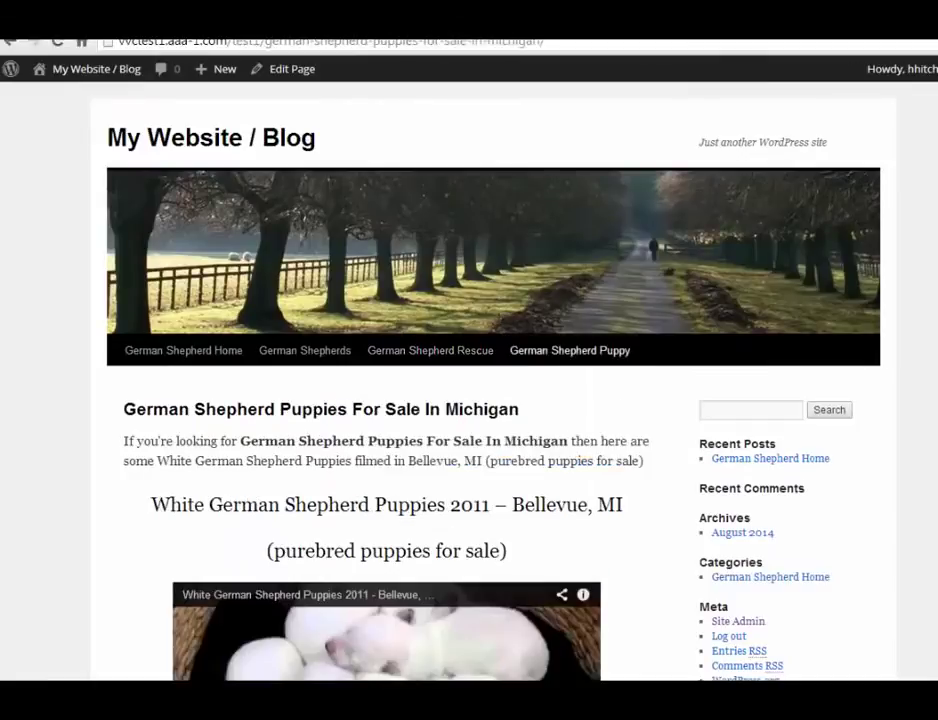
{"action": "scroll", "coordinate": [551, 389], "scroll_direction": "down", "scroll_amount": 1}
{"action": "scroll", "coordinate": [387, 390], "scroll_direction": "down", "scroll_amount": 3}
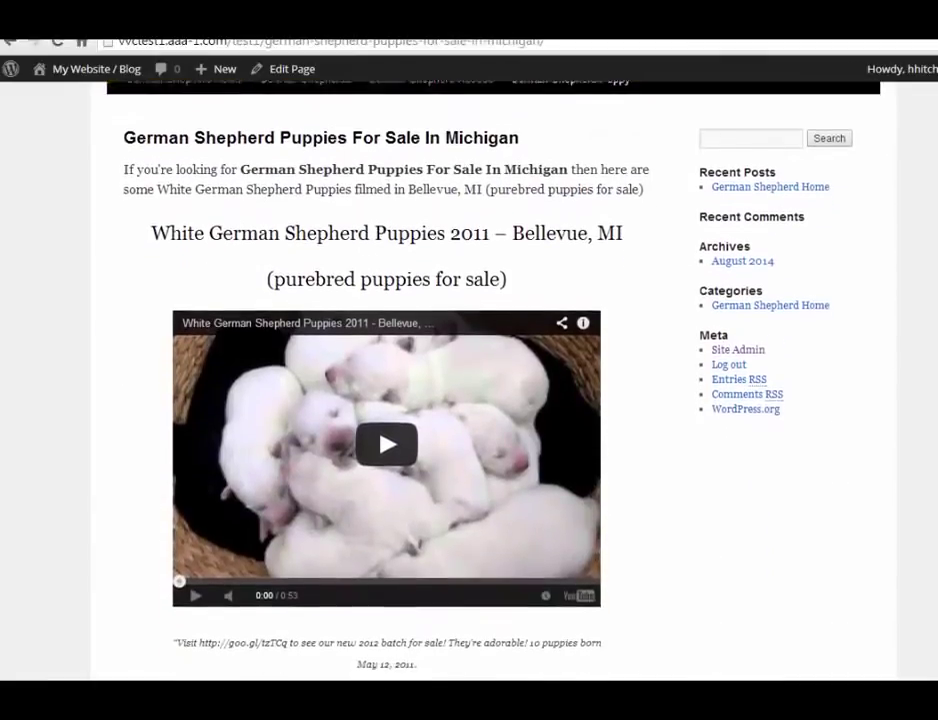
{"action": "scroll", "coordinate": [387, 390], "scroll_direction": "down", "scroll_amount": 4}
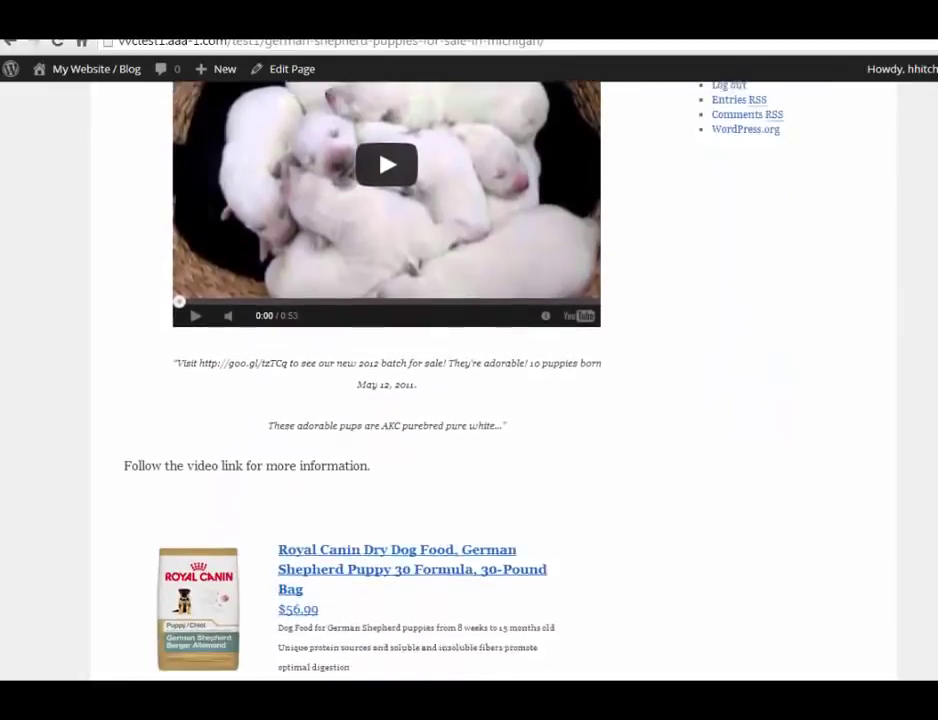
{"action": "scroll", "coordinate": [387, 390], "scroll_direction": "down", "scroll_amount": 1}
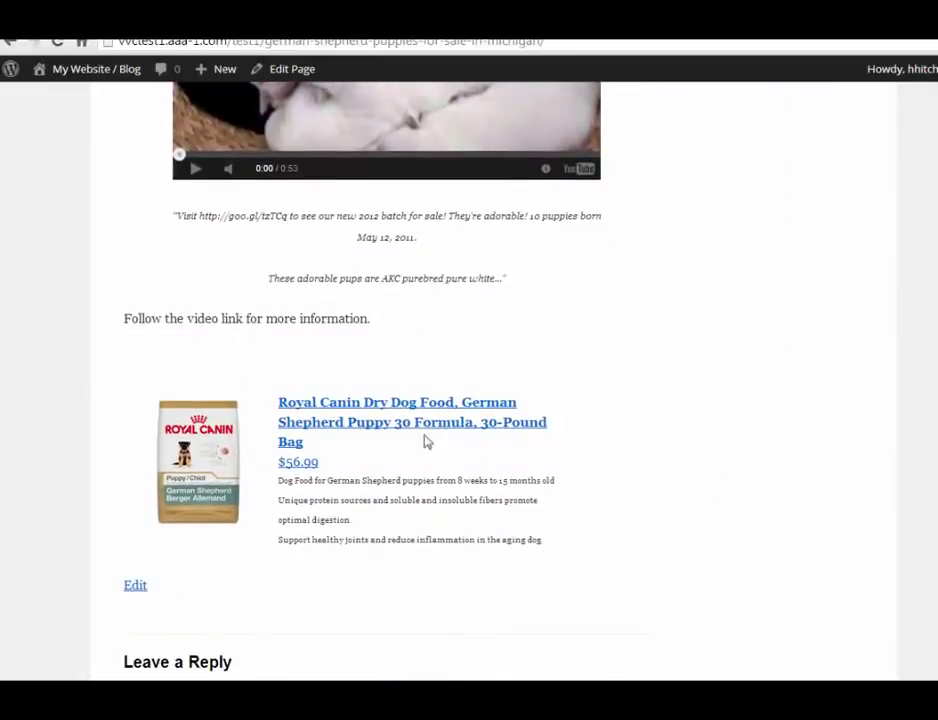
{"action": "left_click", "coordinate": [373, 410]}
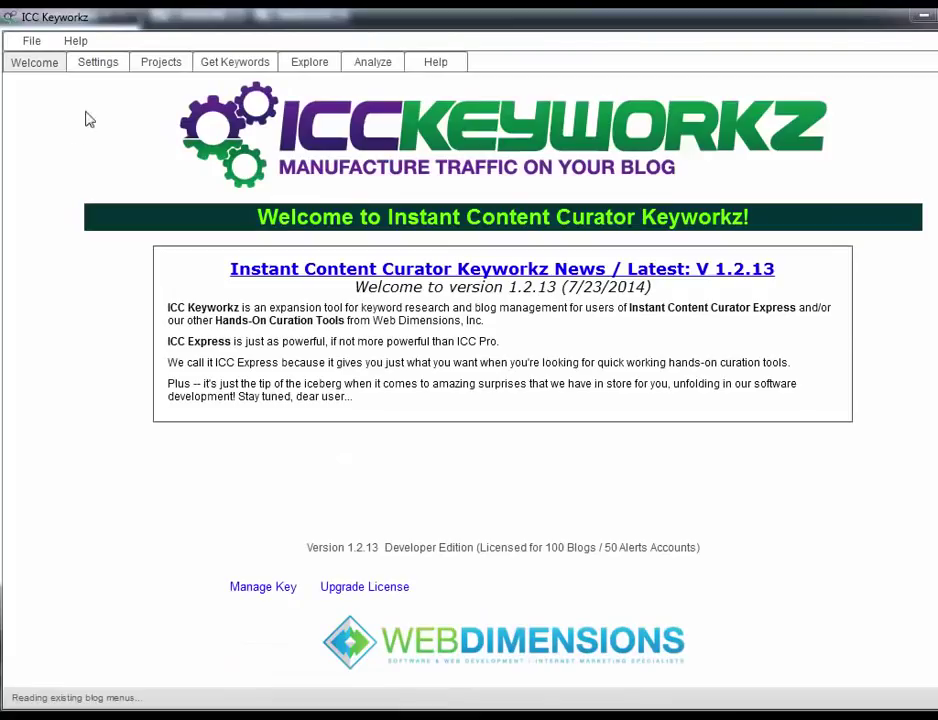
- Cycle through Settings, Projects, Get Keywords, Explore and Analyze, ending on the Help page
{"action": "left_click", "coordinate": [105, 66]}
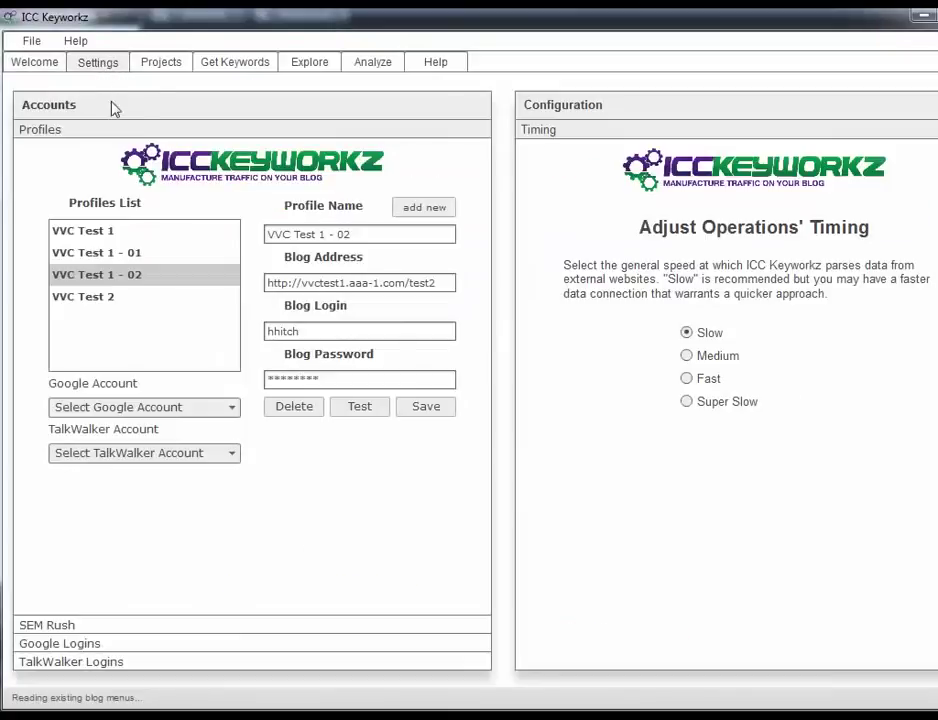
{"action": "left_click", "coordinate": [158, 68]}
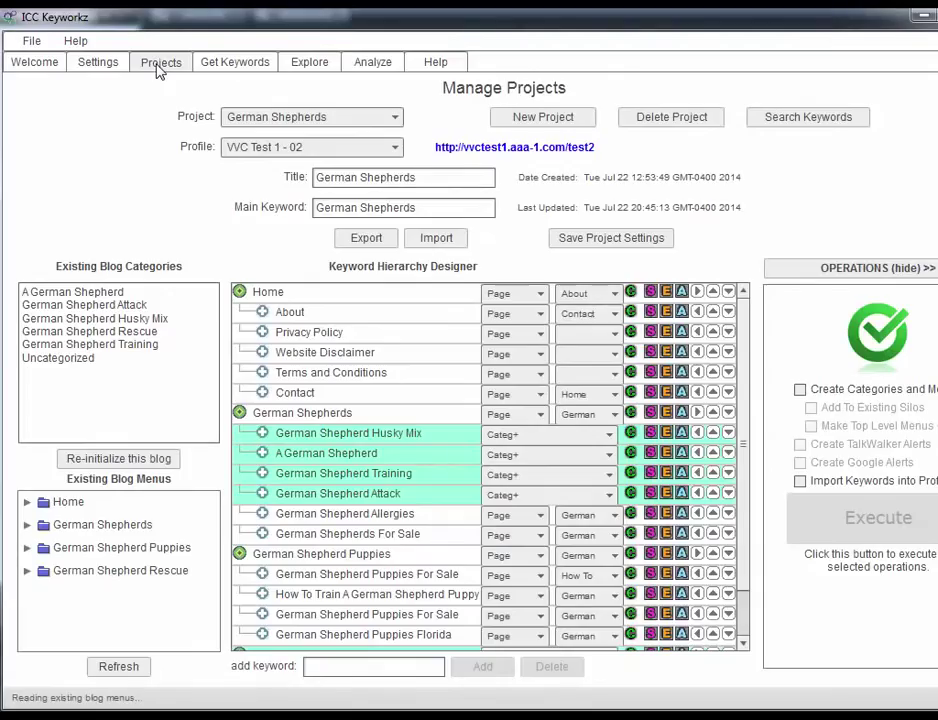
{"action": "left_click", "coordinate": [259, 66]}
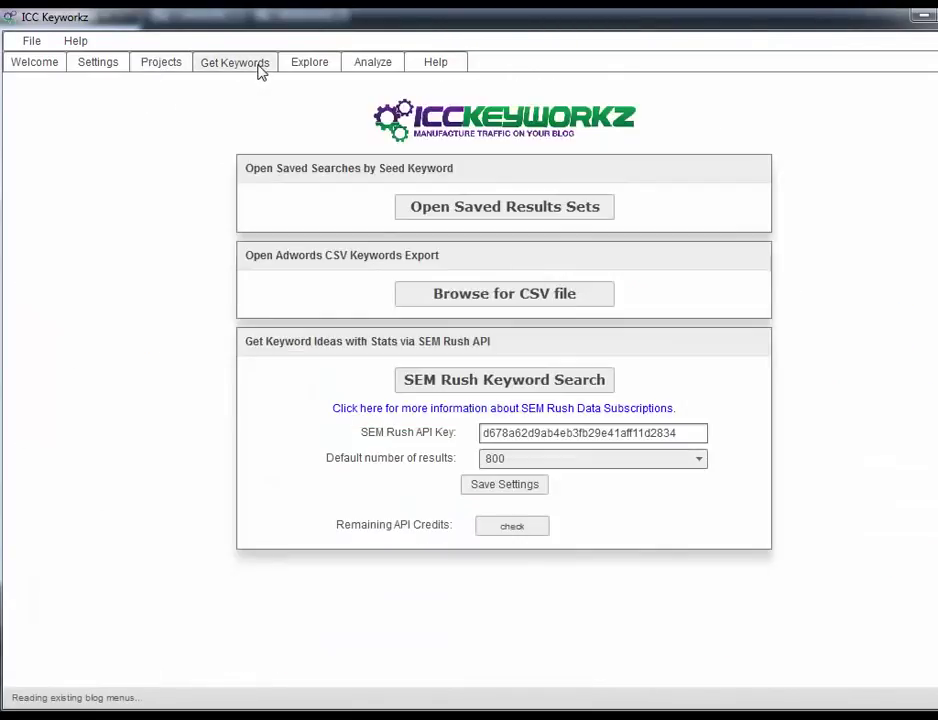
{"action": "left_click", "coordinate": [311, 66]}
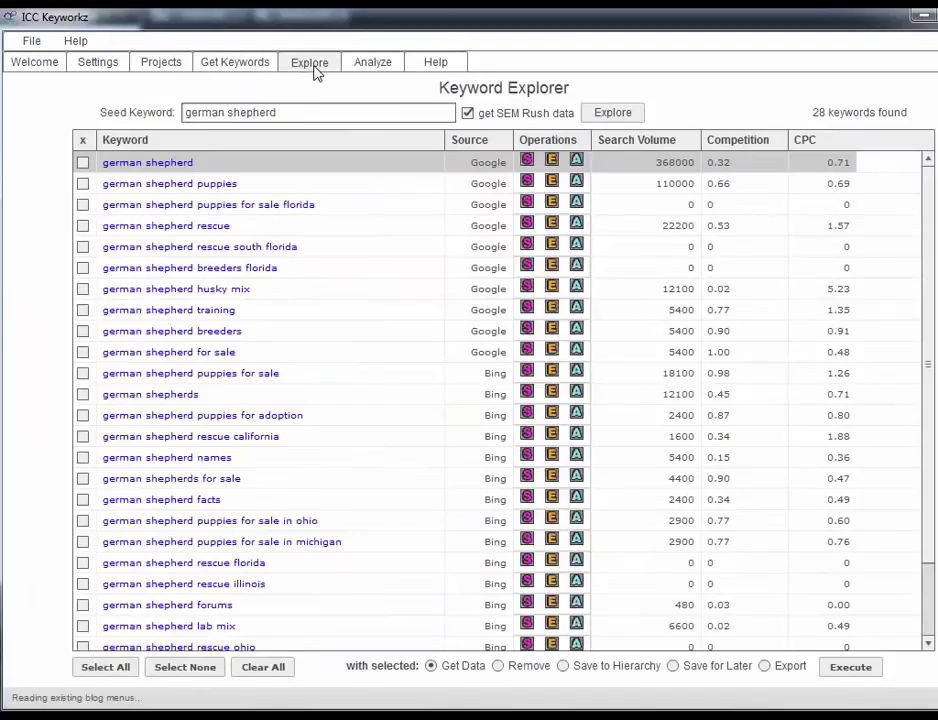
{"action": "left_click", "coordinate": [377, 66]}
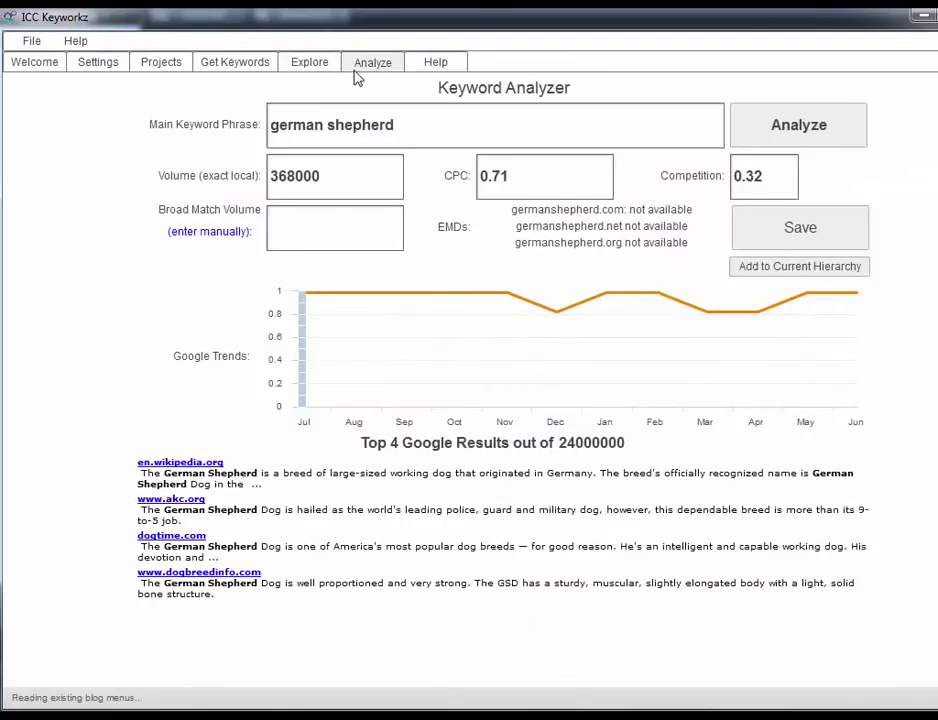
{"action": "left_click", "coordinate": [429, 68]}
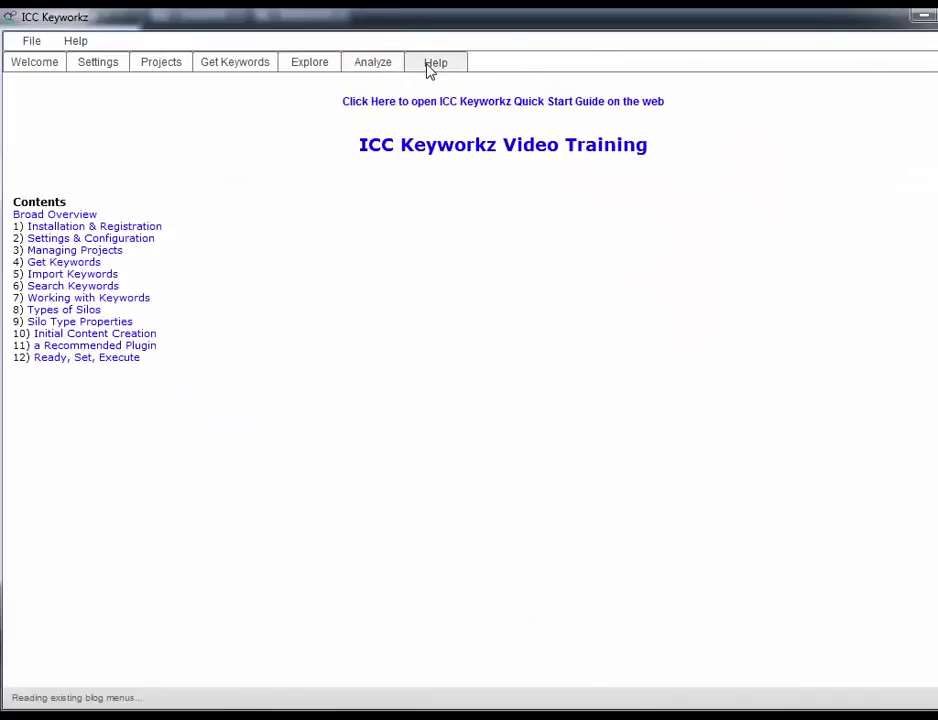